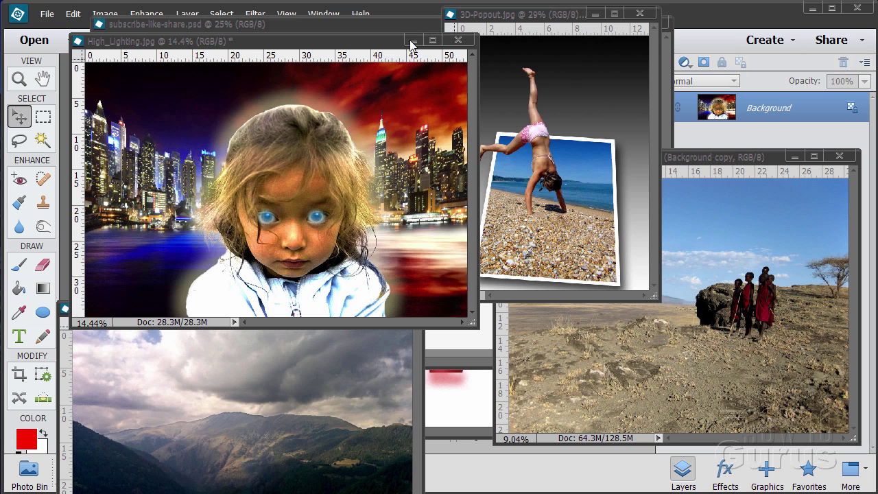
Step: Clear the High_Lighting, 3D-Popout, local-children-in-tanzania, mountains01 and description image windows from the workspace
left_click(412, 41)
left_click(640, 13)
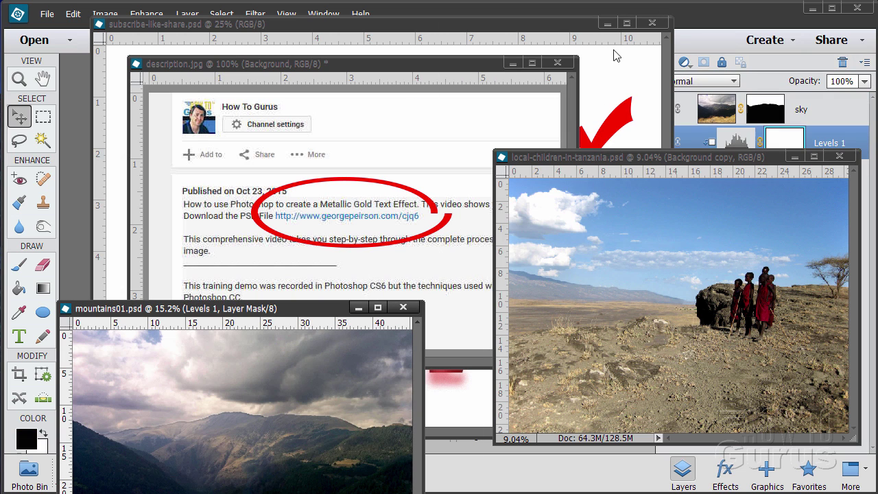
left_click(838, 157)
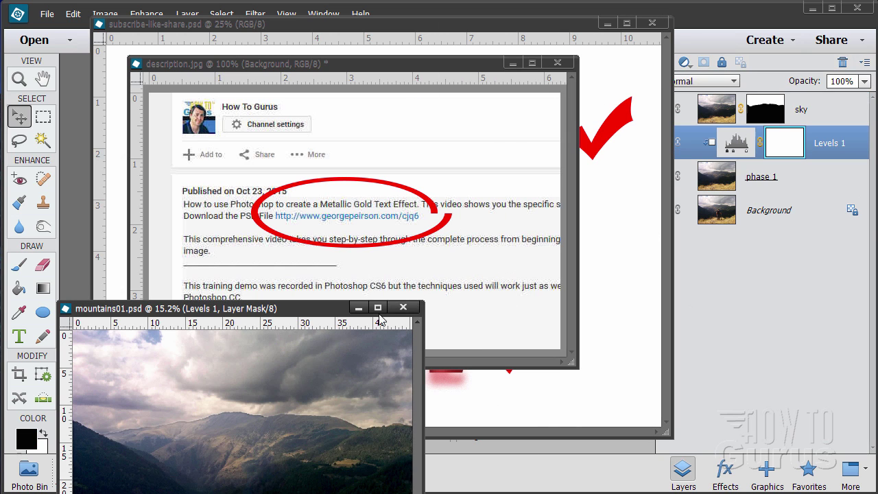
left_click(358, 307)
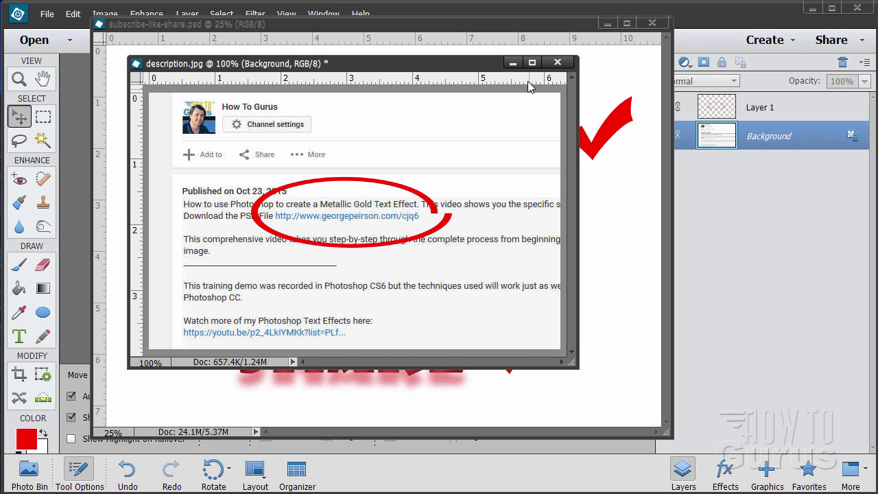
left_click(556, 62)
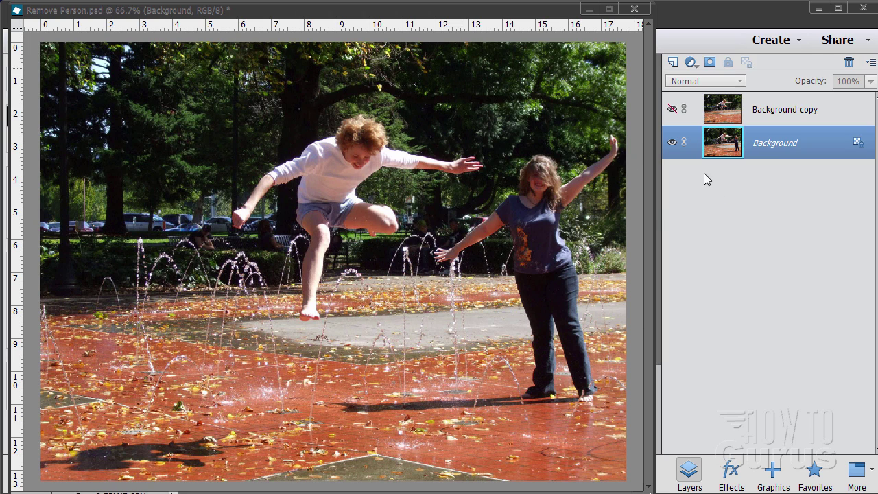
Step: Show and hide the Background copy layer in Remove Person.psd to compare the retouched photo with the original
left_click(673, 110)
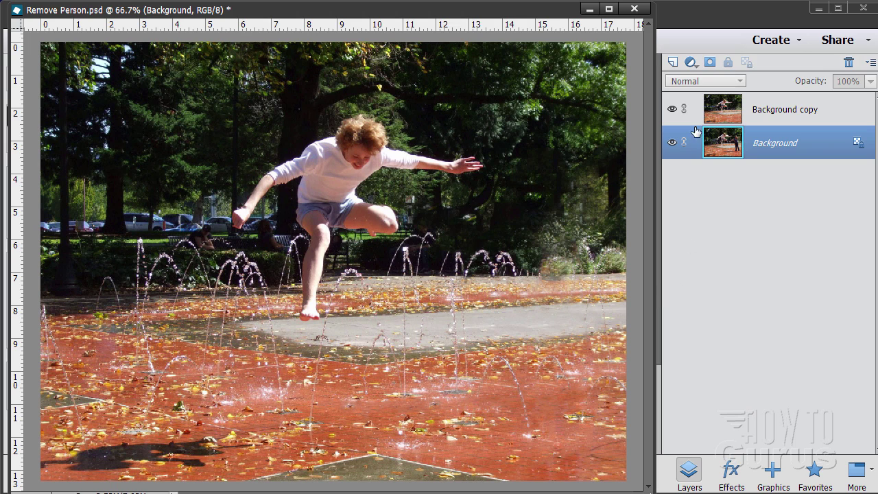
left_click(673, 110)
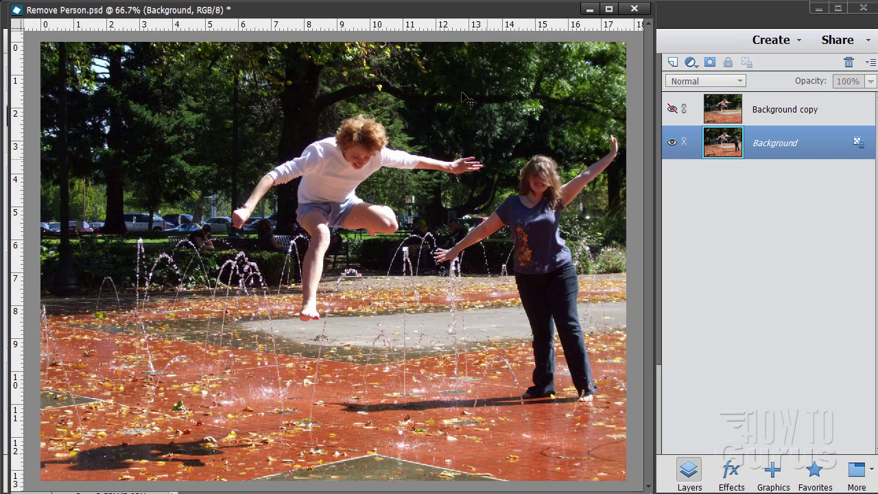
Step: Dock the floating Remove Person.psd window in the workspace and zoom the photo out to 50%
left_click_drag(420, 13, 509, 46)
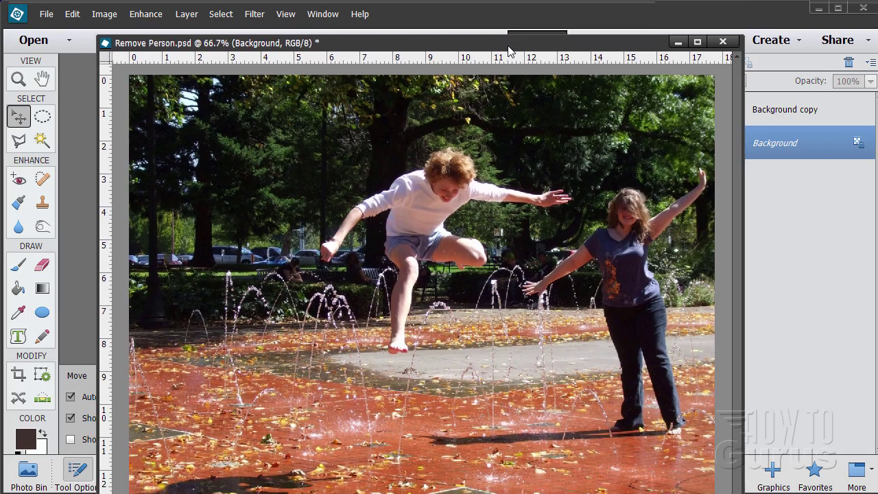
left_click(18, 79)
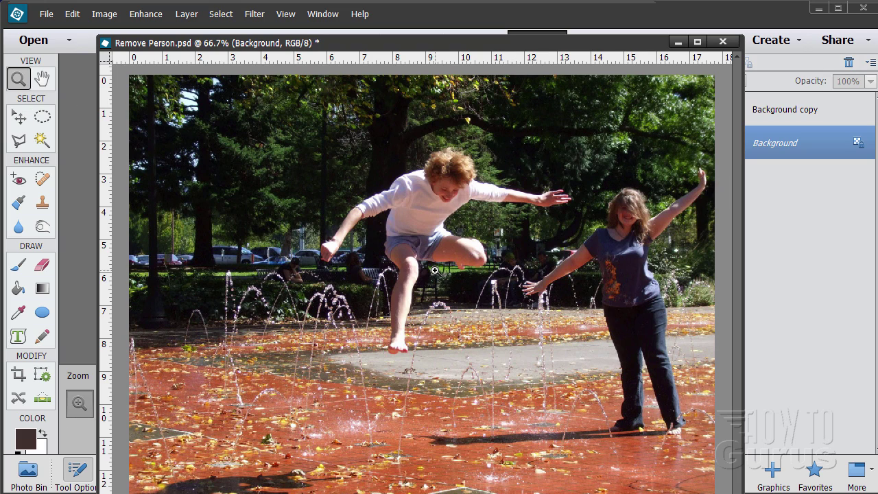
left_click(541, 275, "alt")
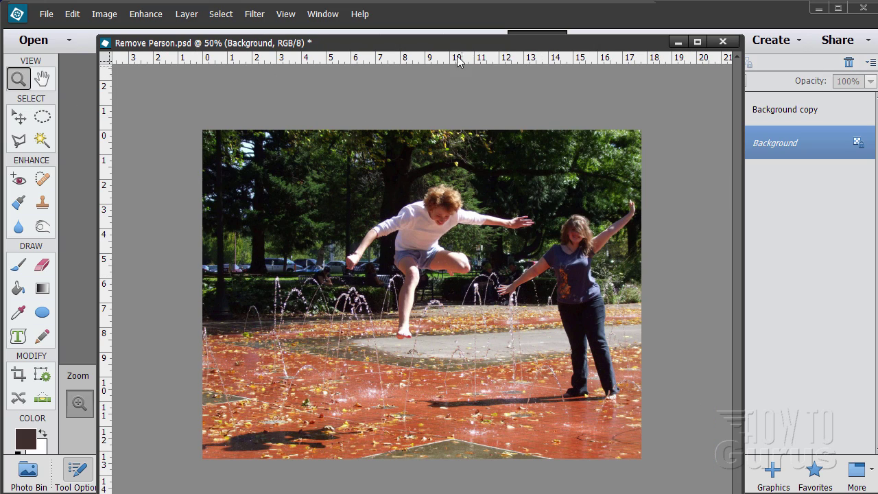
left_click_drag(432, 46, 421, 74)
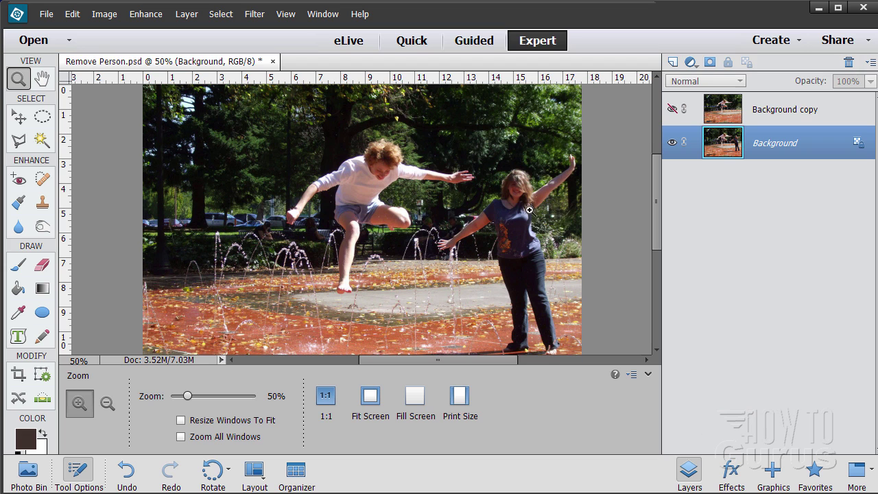
left_click(433, 227, "alt")
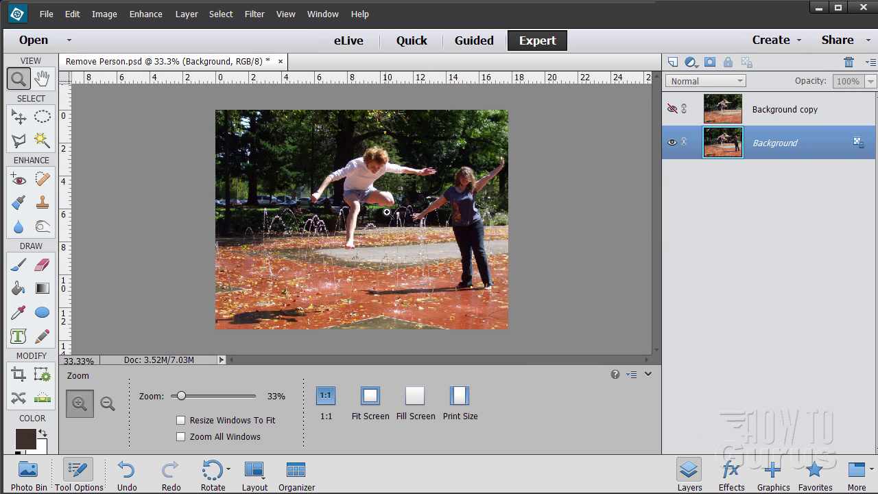
left_click(474, 232)
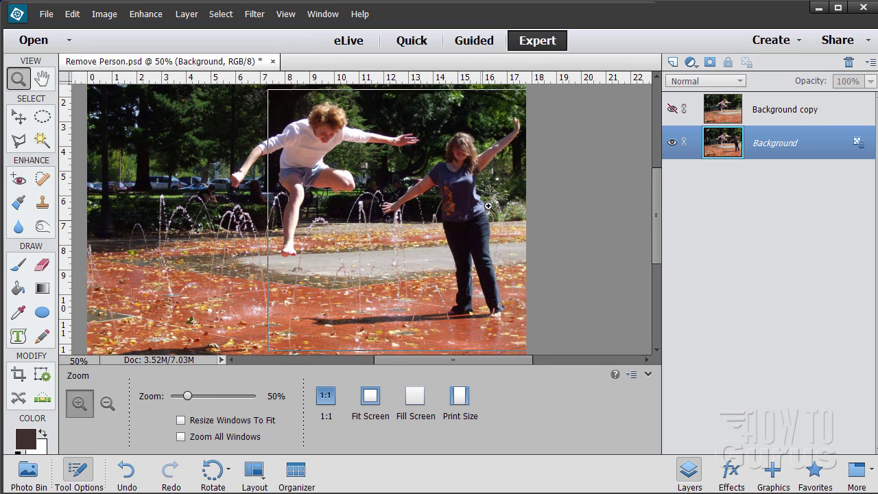
left_click(491, 206)
key("alt")
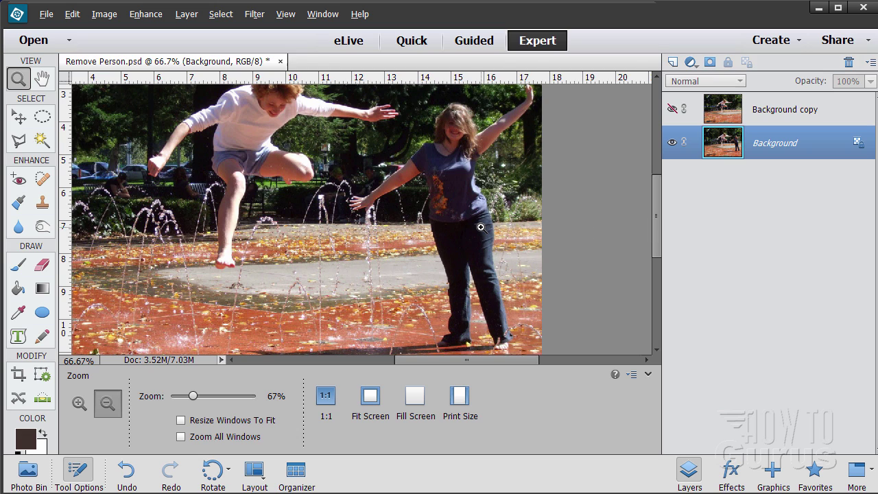
left_click(480, 227, "alt")
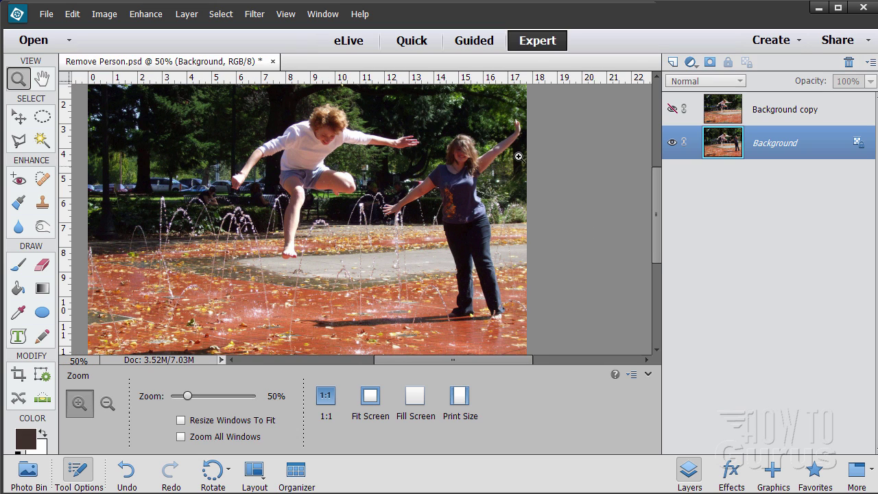
Step: Start a Polygonal Lasso outline at the standing woman's head and trace loosely down her lowered arm and around its hand
left_click(20, 140)
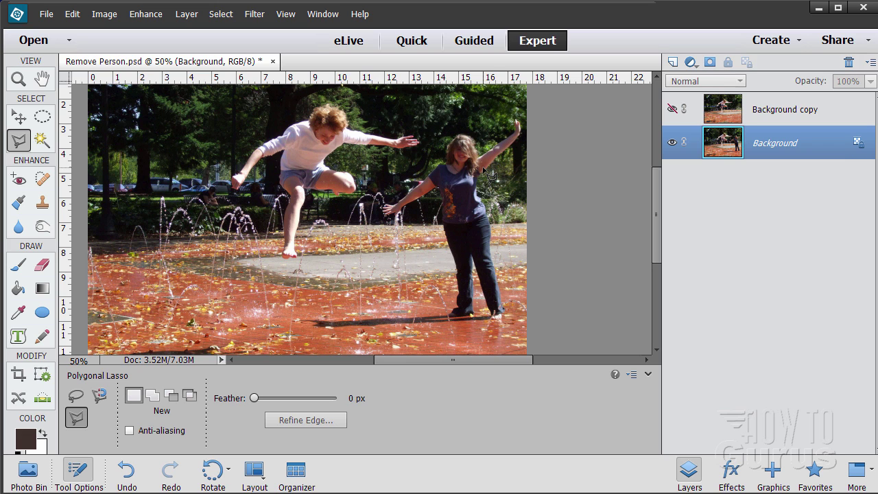
left_click(19, 80)
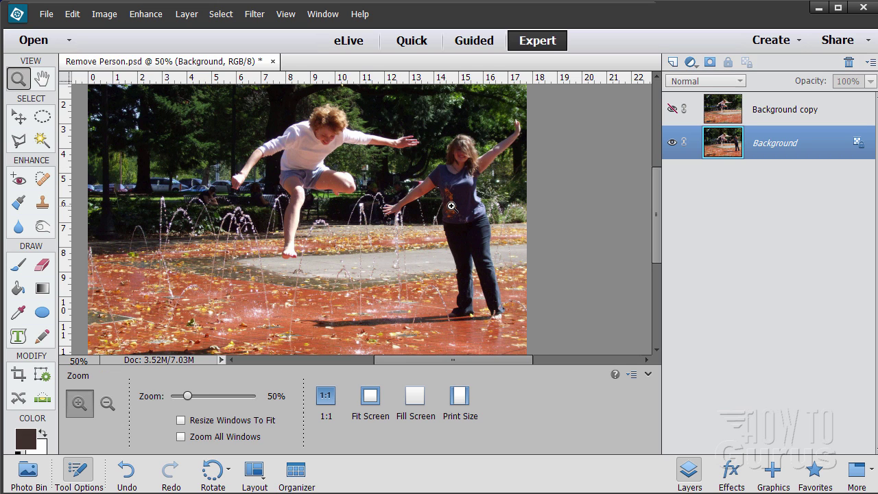
left_click(451, 206)
left_click(454, 201)
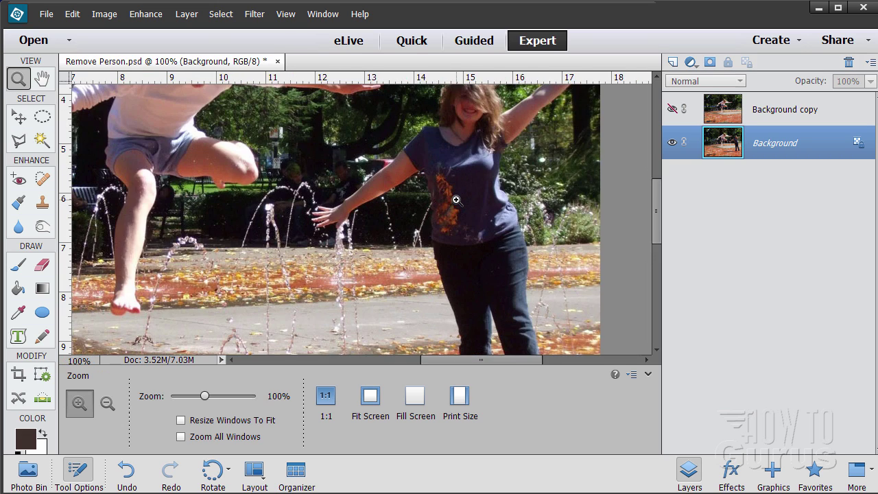
scroll(457, 199, "up", 1)
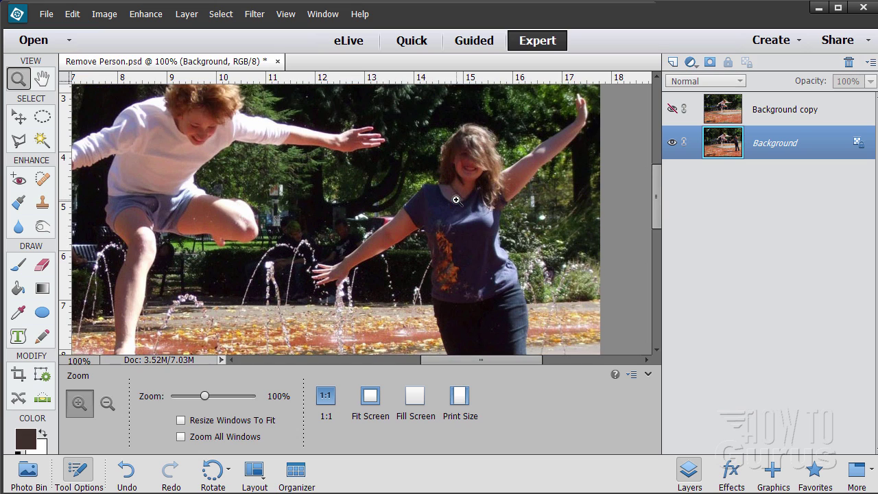
left_click(21, 139)
left_click(452, 129)
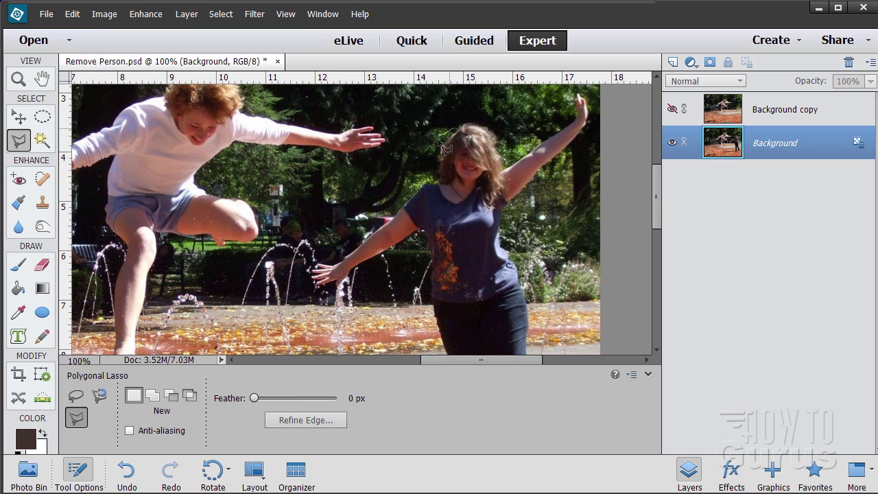
left_click(435, 144)
left_click(319, 264)
left_click(313, 271)
left_click(312, 281)
left_click(315, 291)
left_click(328, 293)
left_click(341, 289)
left_click(349, 281)
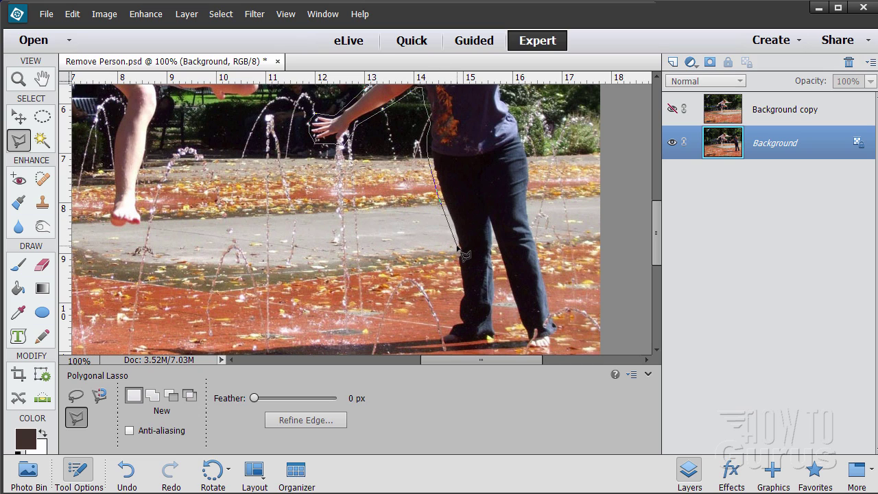
Step: Continue the lasso outline down the woman's leg, around both feet and up through the gap between her legs
left_click(458, 247)
left_click(458, 318)
left_click(440, 331)
left_click(443, 344)
left_click(495, 339)
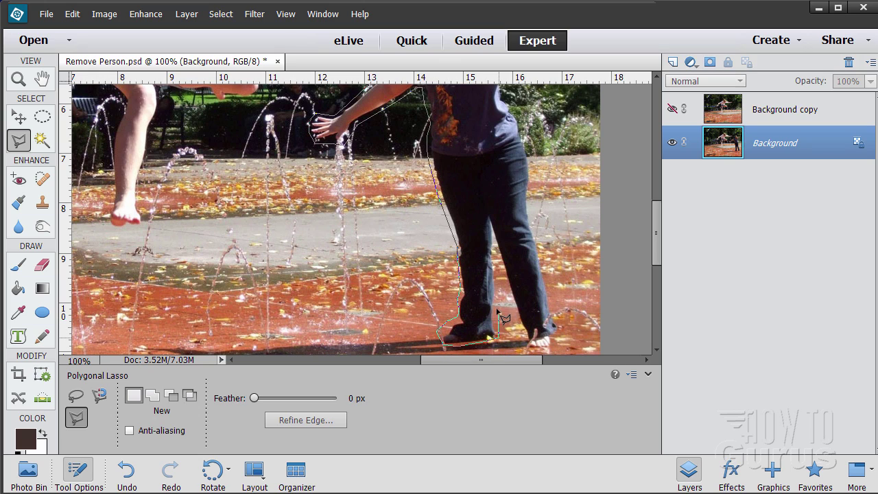
left_click(496, 251)
left_click(524, 345)
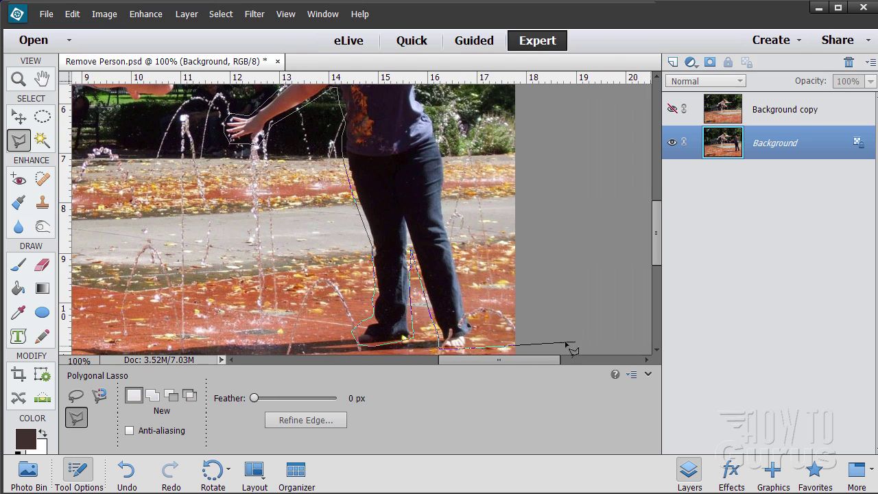
left_click(467, 347)
left_click(474, 338)
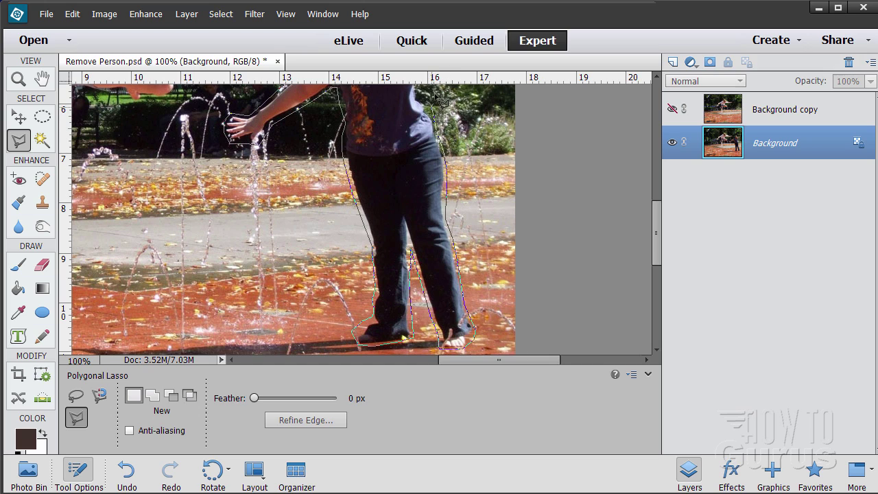
Step: Trace the lasso outline past the woman's torso, around her raised arm and hair, and close the selection at the starting point
scroll(433, 89, "up", 5)
scroll(439, 347, "down", 3)
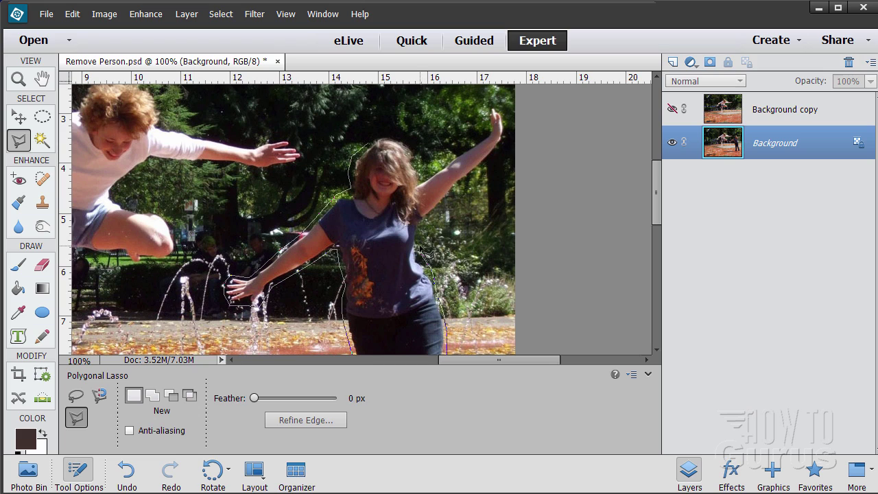
left_click(420, 251)
left_click(419, 227)
left_click(494, 103)
left_click(488, 108)
left_click(403, 137)
left_click(381, 135)
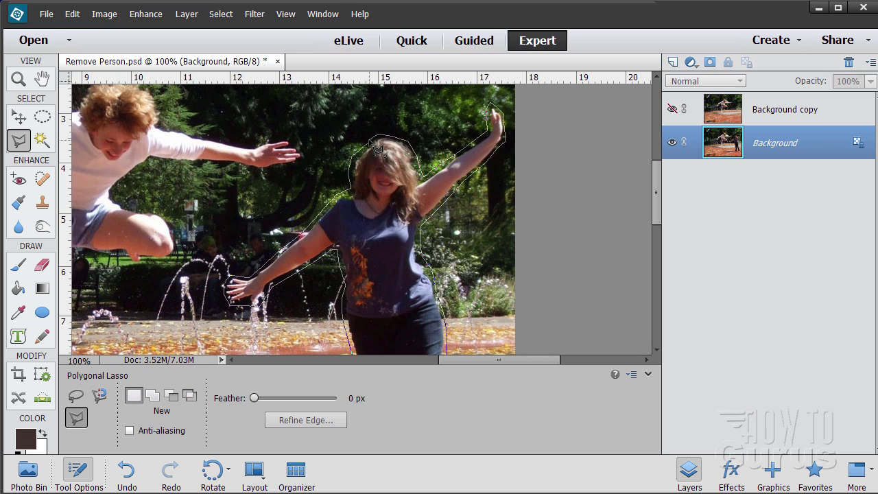
left_click(377, 149)
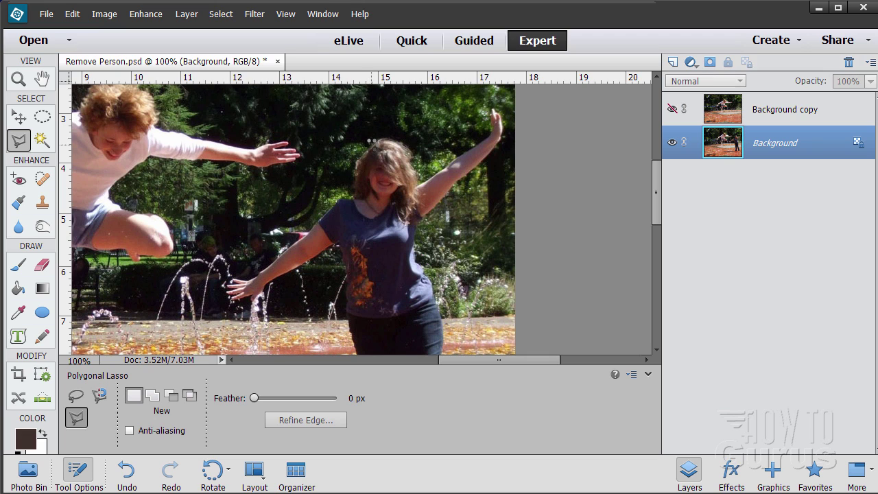
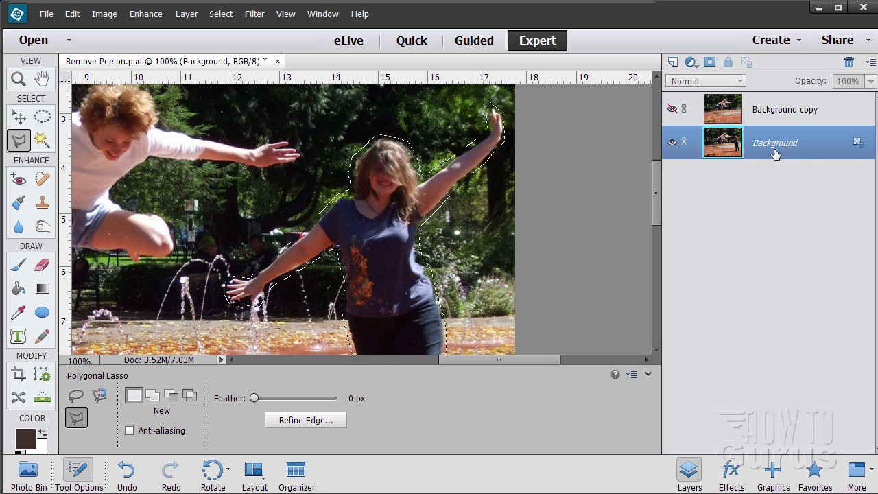
Step: Duplicate the Background layer and hide the original Background, keeping the selection around the woman
left_click_drag(771, 150, 675, 64)
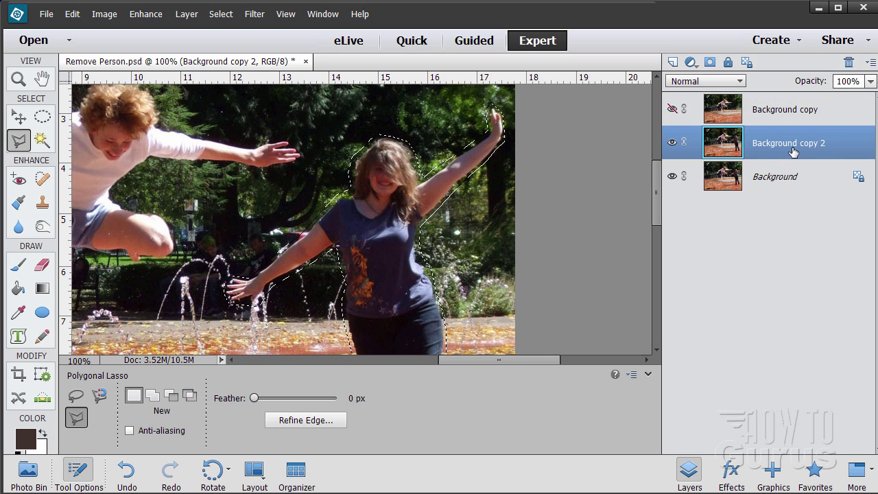
left_click(672, 177)
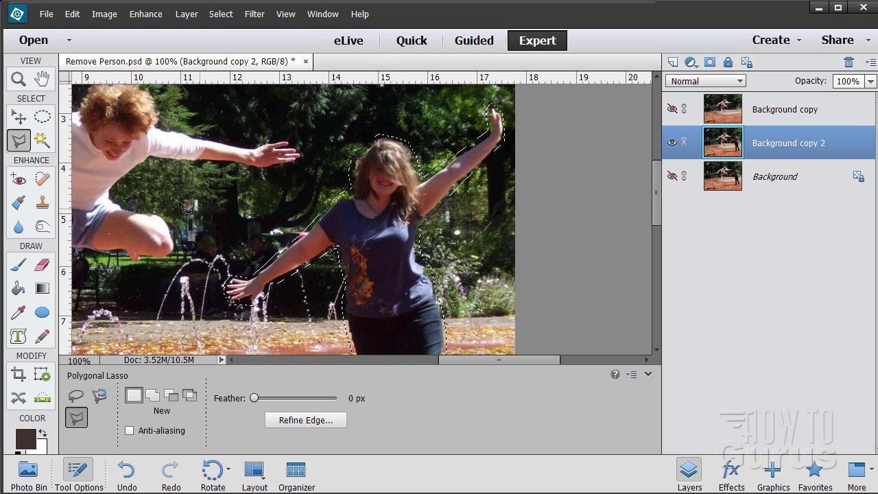
Step: Fill the selection around the woman on the duplicated layer using Content-Aware, Normal mode and 100% opacity
left_click(73, 15)
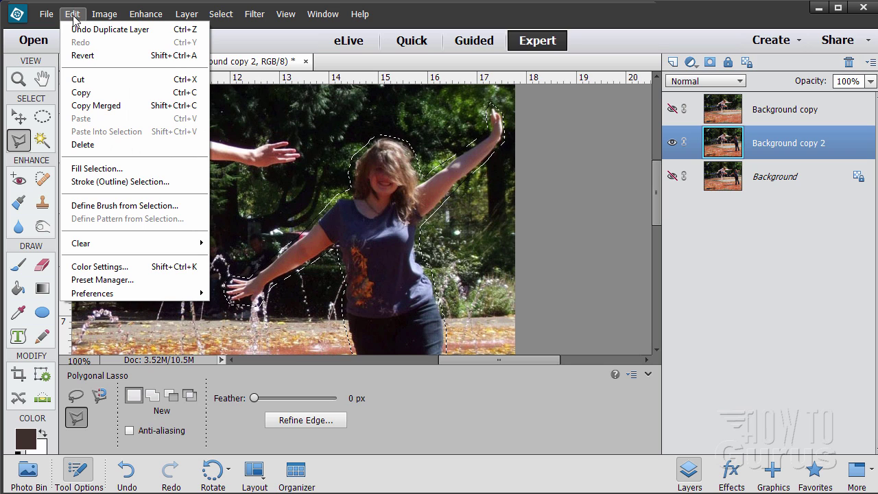
left_click(97, 170)
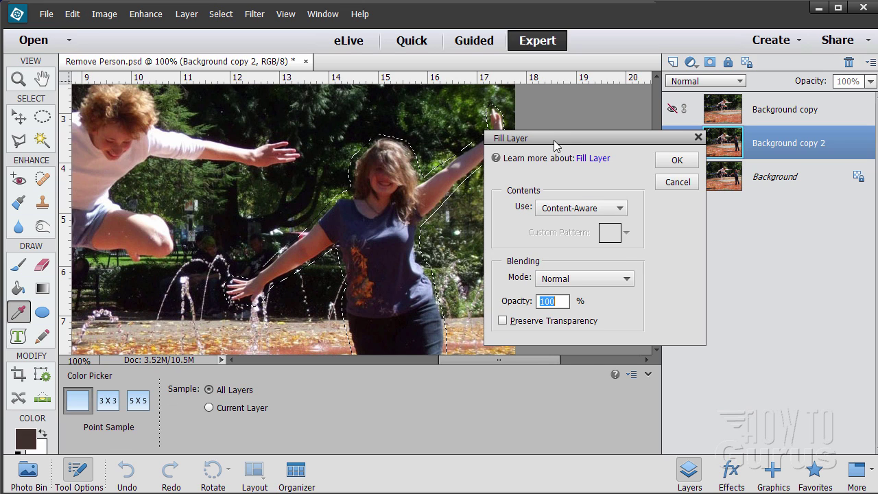
left_click_drag(557, 142, 518, 144)
left_click(581, 210)
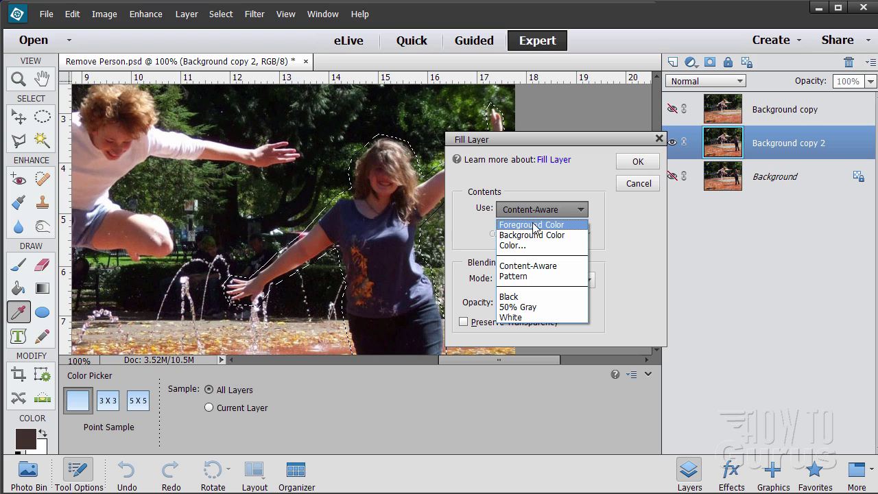
left_click(533, 269)
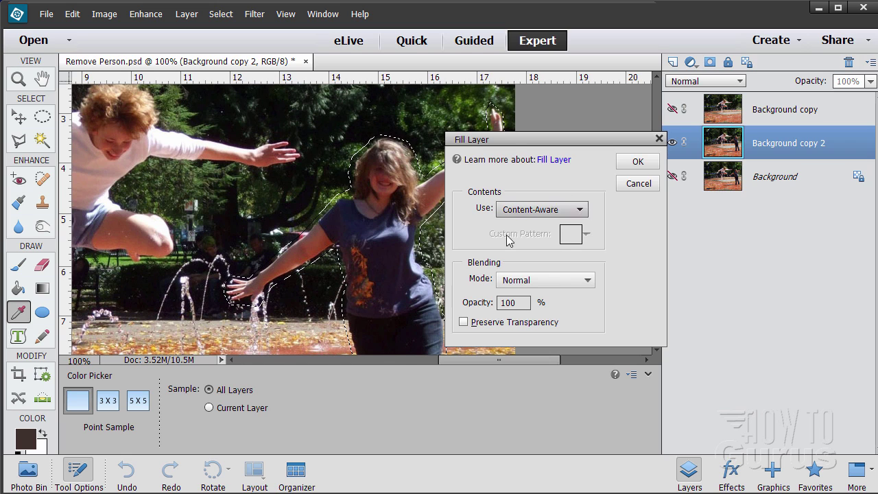
left_click_drag(508, 145, 581, 150)
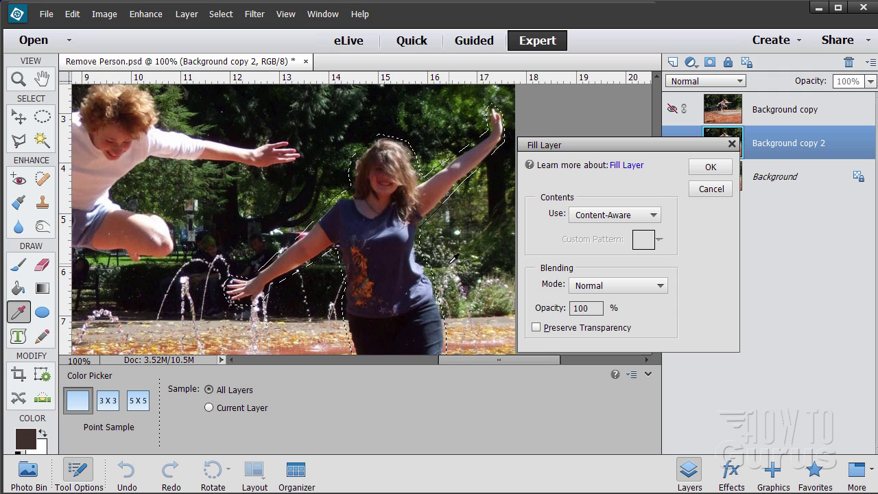
left_click(708, 168)
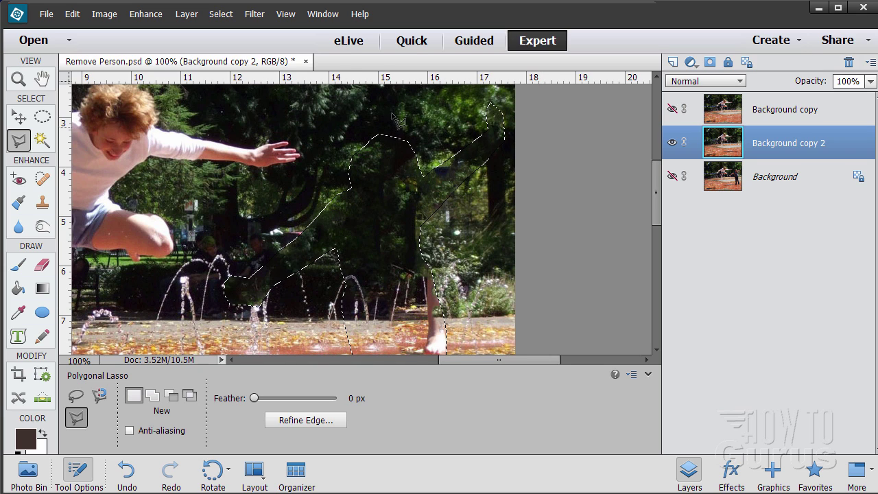
Step: Check the filled area down to the paving and clear the selection around the removed woman
left_click_drag(657, 181, 663, 213)
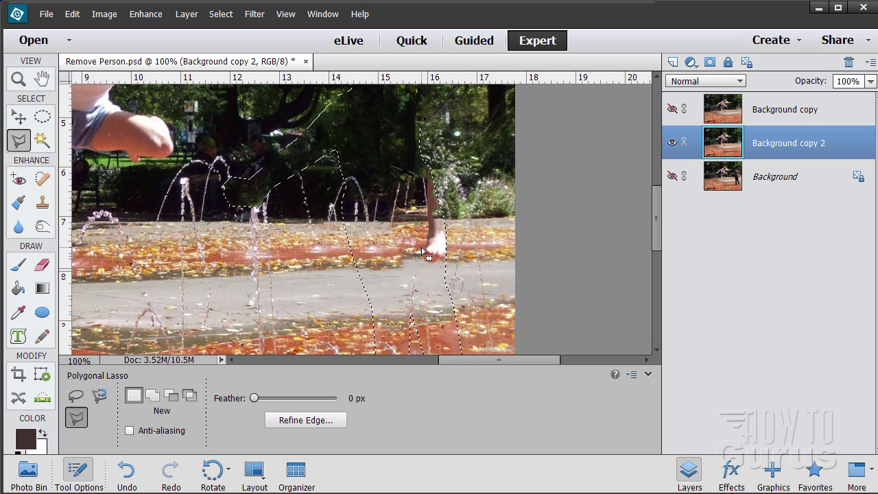
scroll(424, 254, "down", 3)
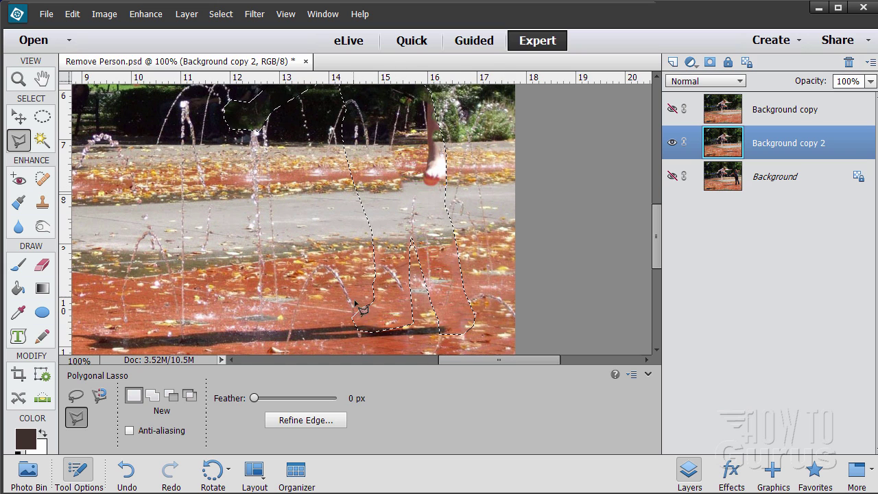
scroll(464, 299, "down", 2)
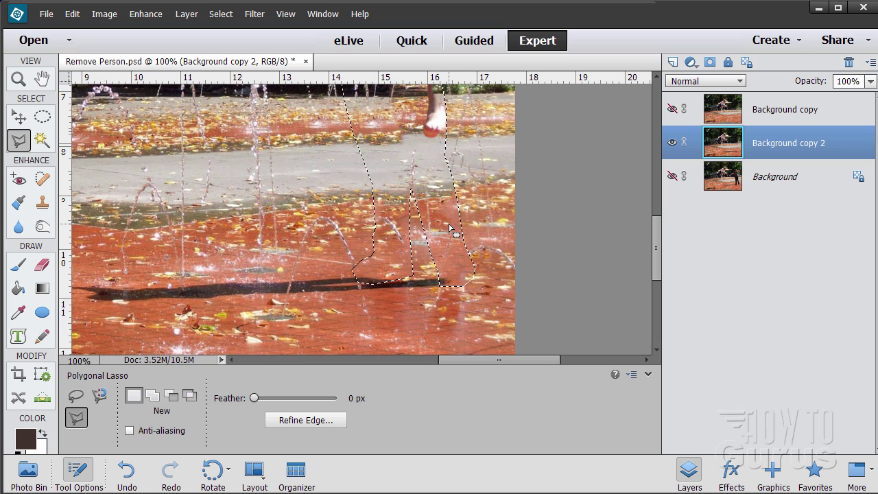
scroll(449, 229, "up", 3)
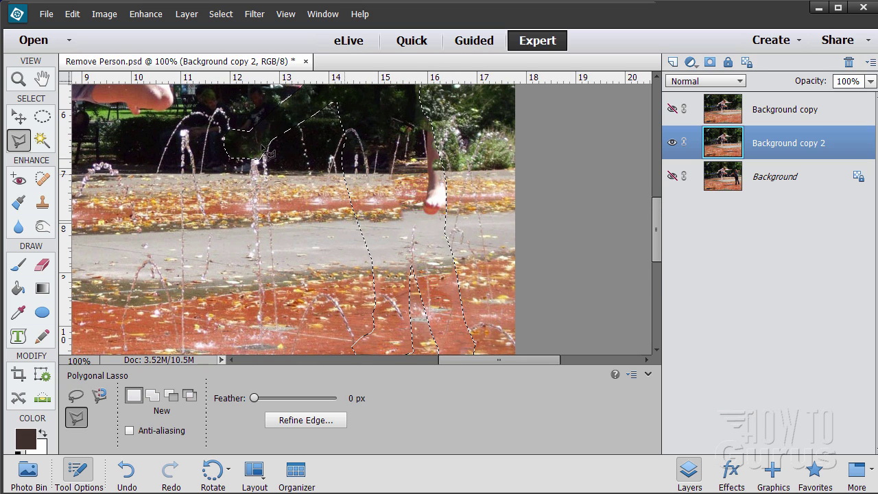
left_click(210, 16)
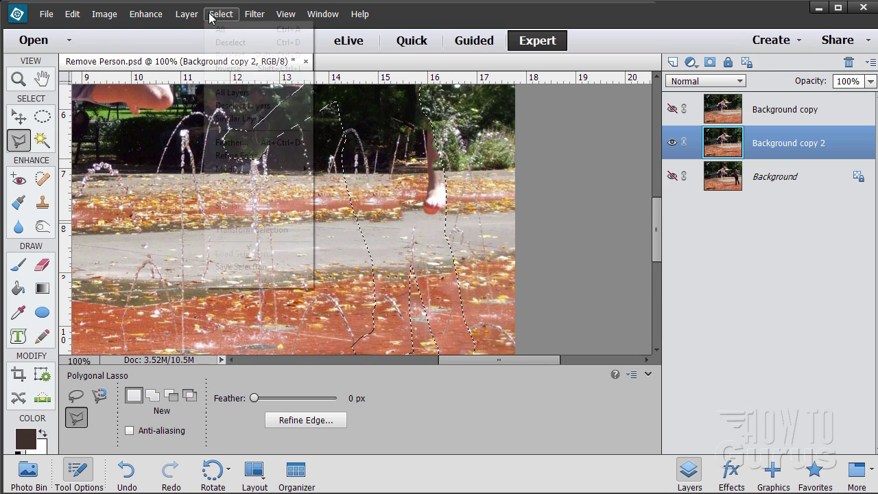
left_click(227, 41)
Step: Outline the leftover leg and foot beside the flowering bush with the Polygonal Lasso
scroll(491, 199, "up", 2)
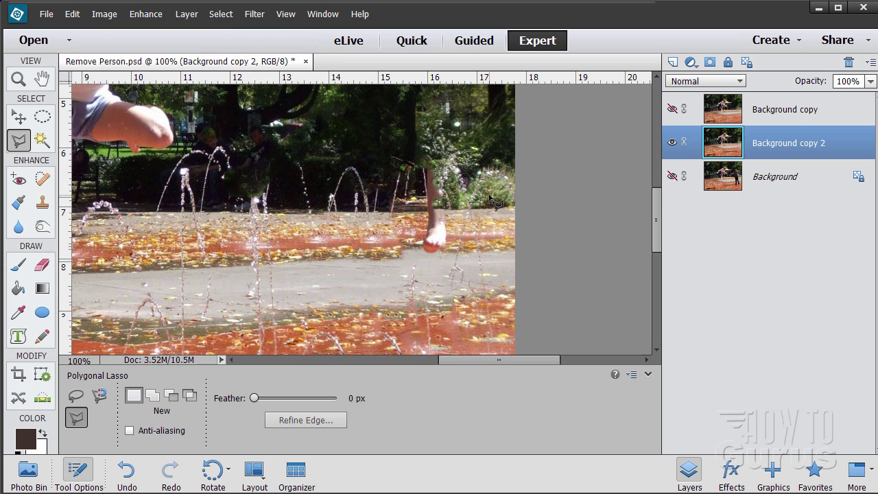
scroll(493, 202, "up", 1)
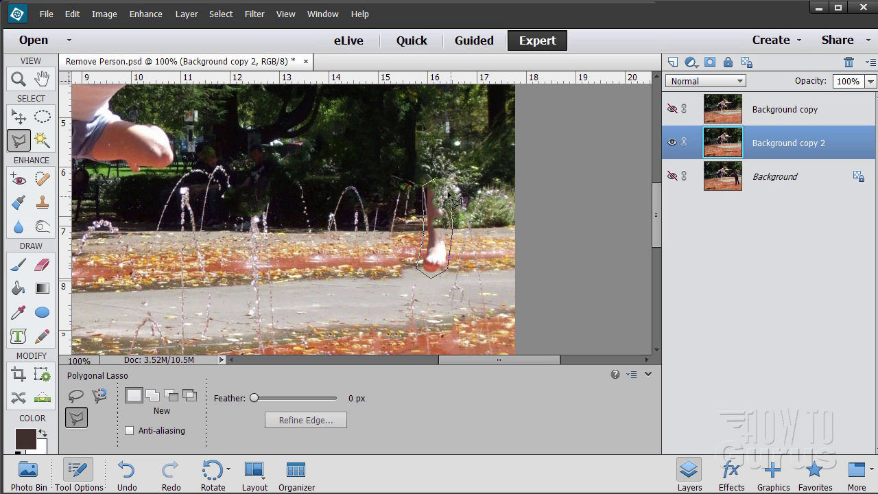
left_click(440, 185)
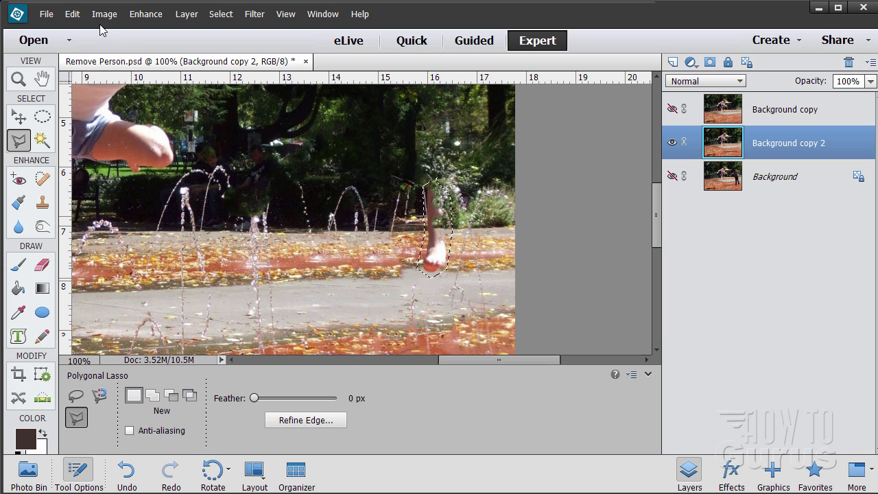
Step: Fill the selection around the leftover leg using Content-Aware and deselect it
left_click(72, 14)
left_click(97, 168)
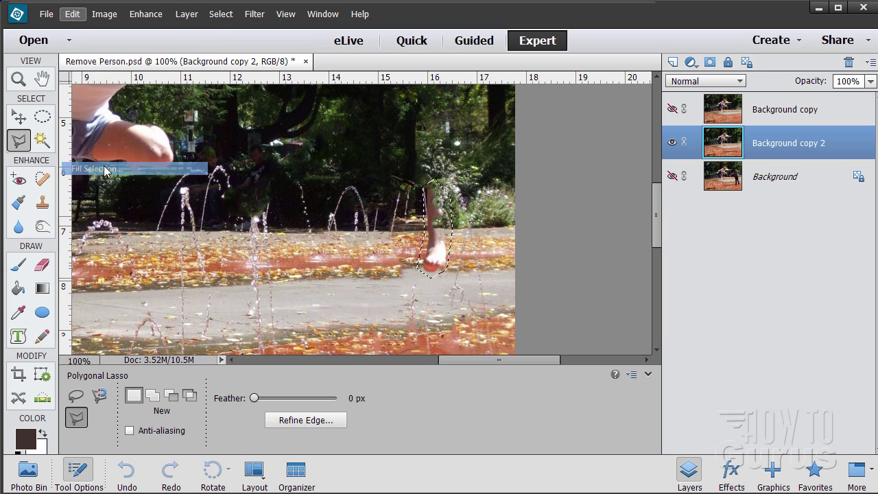
left_click(710, 168)
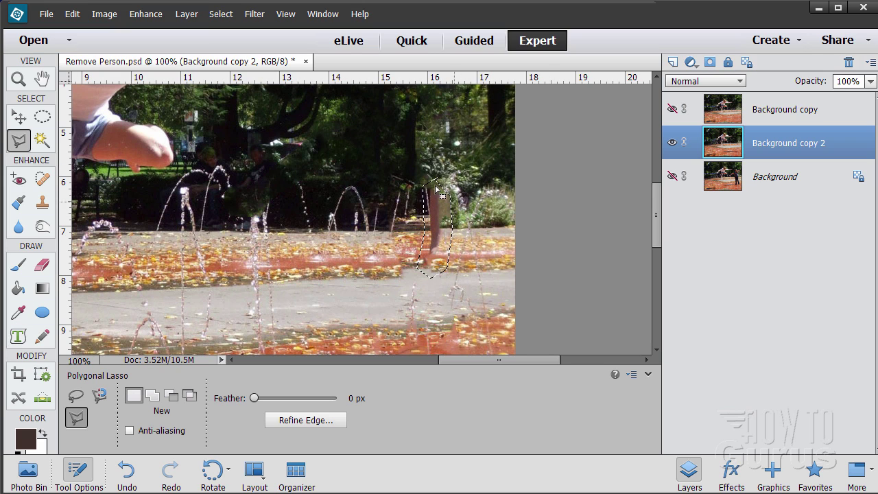
key("ctrl+d")
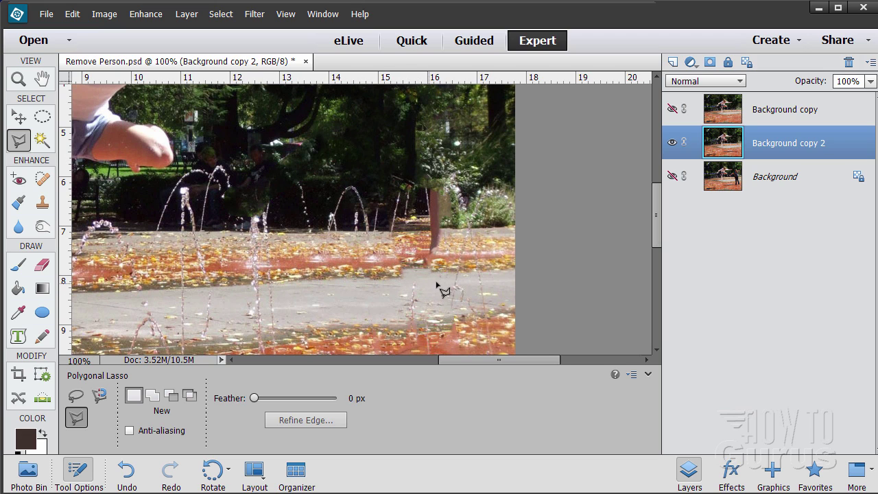
Step: Select the thin leg end of the woman's shadow on the red paving with a narrow Polygonal Lasso outline
scroll(397, 260, "down", 1)
scroll(397, 260, "down", 2)
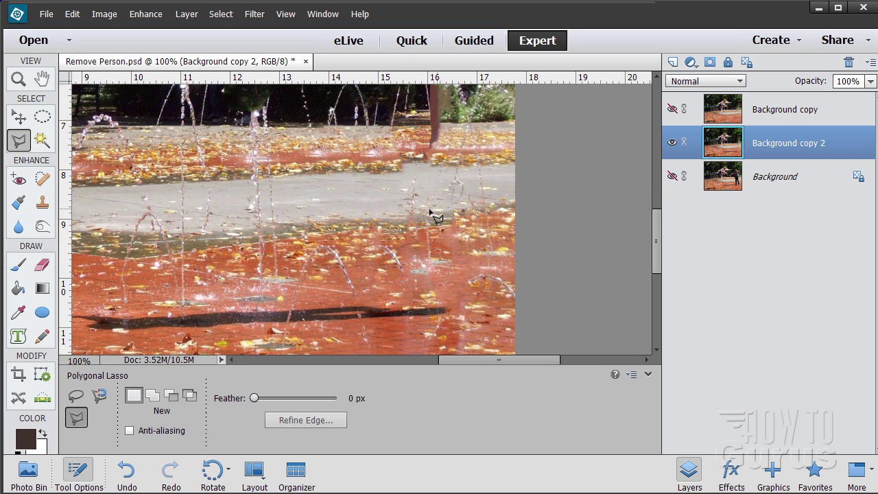
scroll(360, 207, "down", 2)
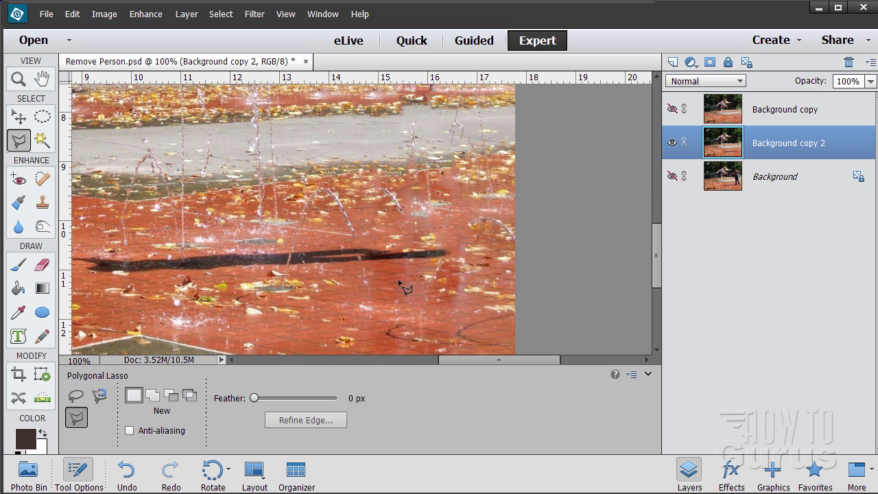
scroll(372, 215, "down", 1)
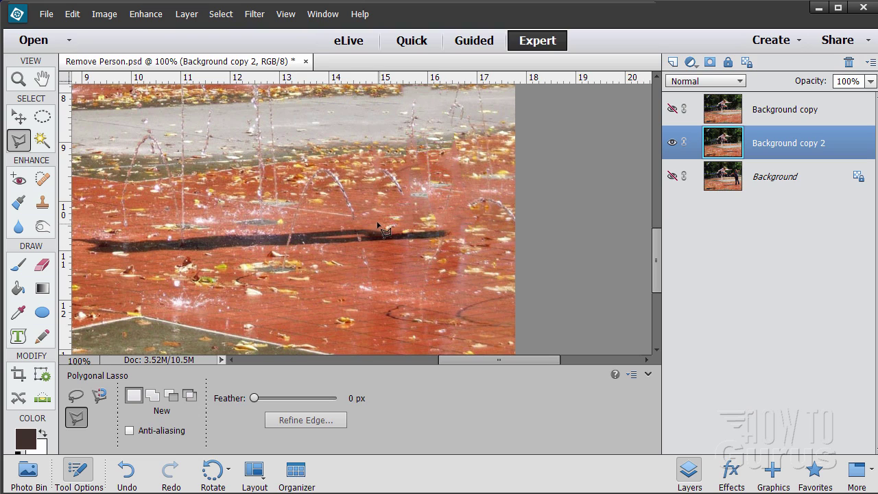
left_click(339, 225)
left_click(347, 244)
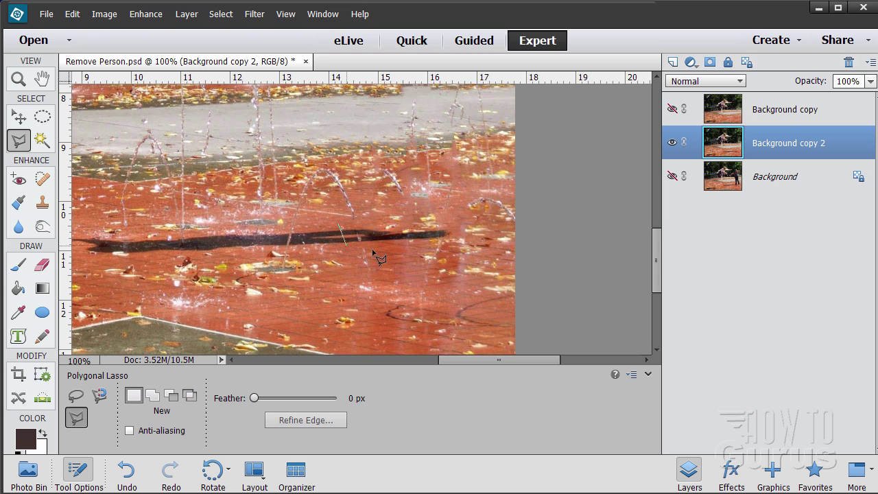
left_click(453, 241)
left_click(454, 229)
left_click(340, 225)
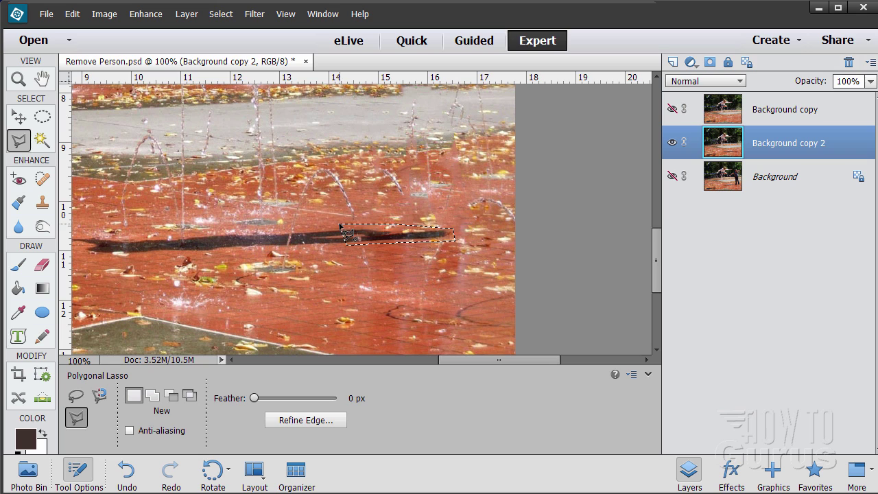
Step: Fill the selected leg end of the shadow using Content-Aware, Normal mode and 100% opacity, then deselect
left_click(72, 13)
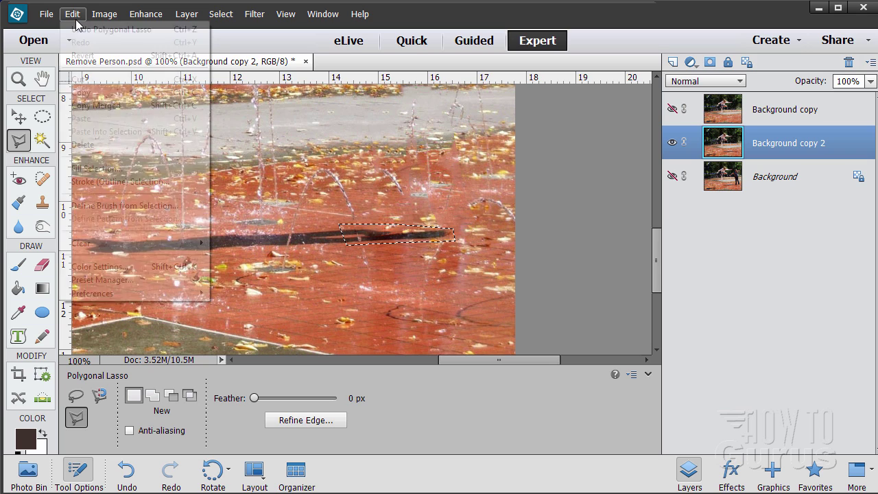
left_click(99, 170)
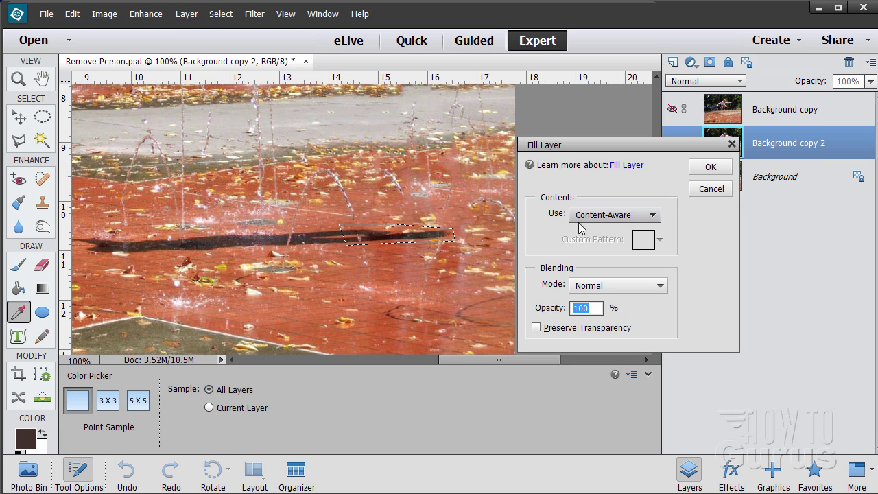
left_click(707, 172)
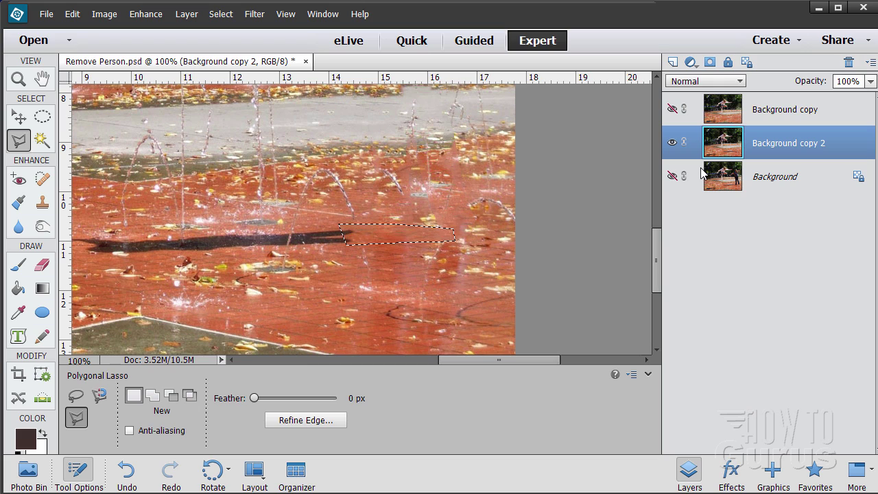
key("ctrl+d")
Step: Outline the adjoining section of the remaining shadow, starting from its newly cut end, with the Polygonal Lasso
left_click(245, 231)
left_click(354, 241)
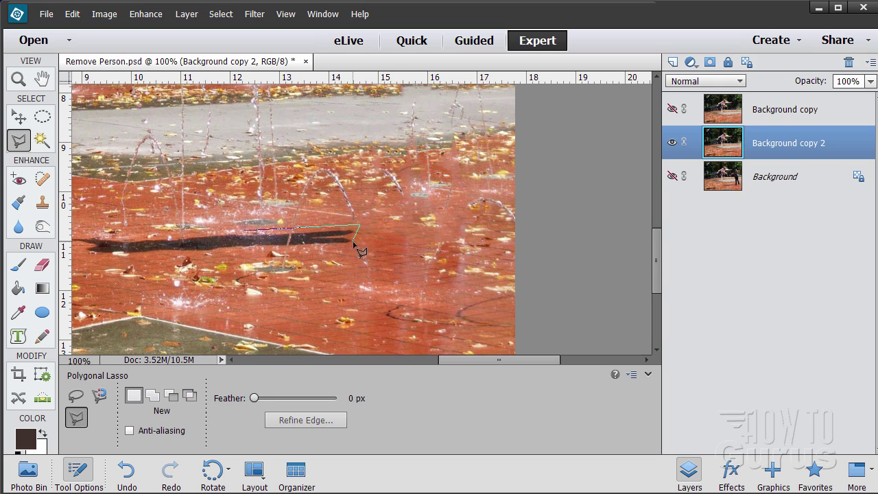
left_click(323, 249)
left_click(239, 252)
left_click(247, 235)
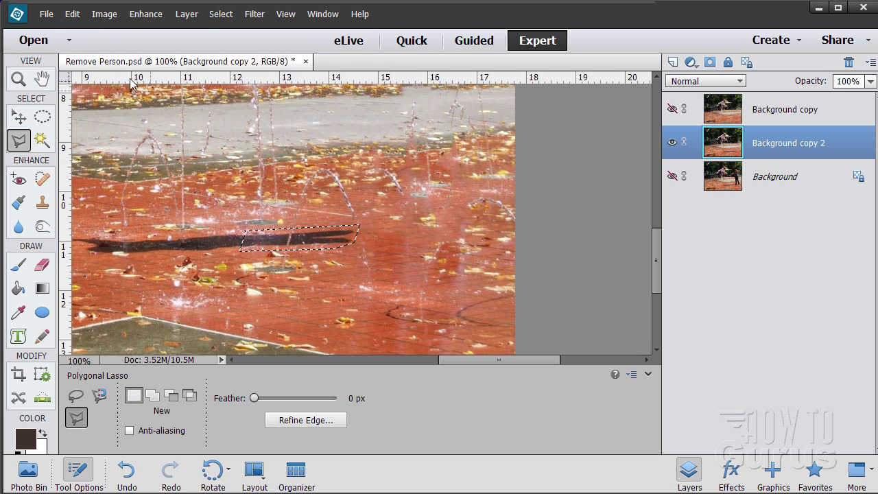
Step: Replace the second shadow section with a Content-Aware fill and clear the selection
left_click(72, 13)
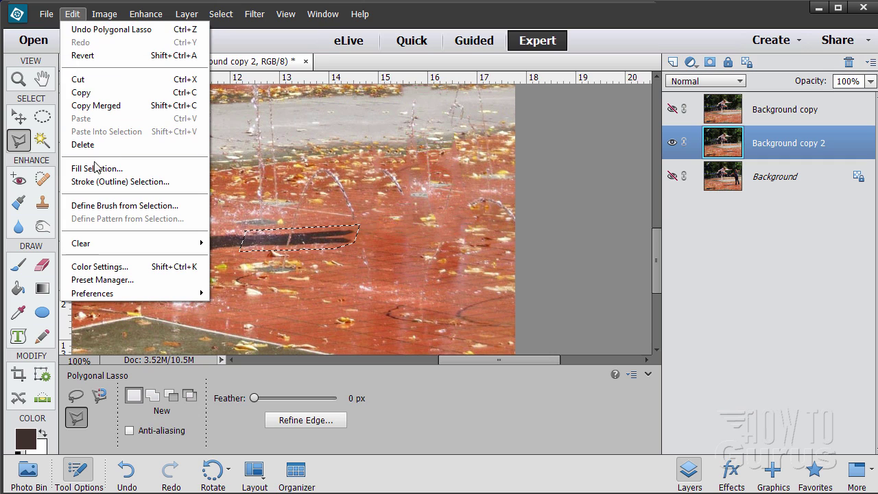
left_click(93, 168)
left_click(707, 169)
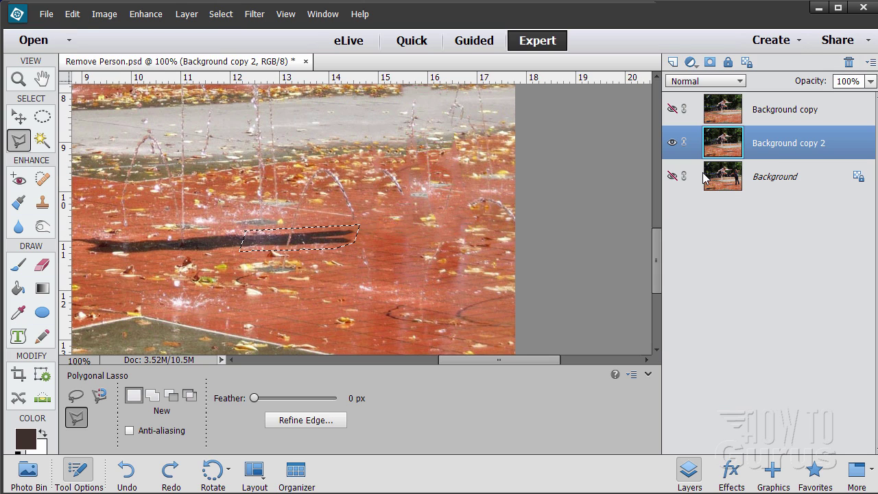
key("ctrl+d")
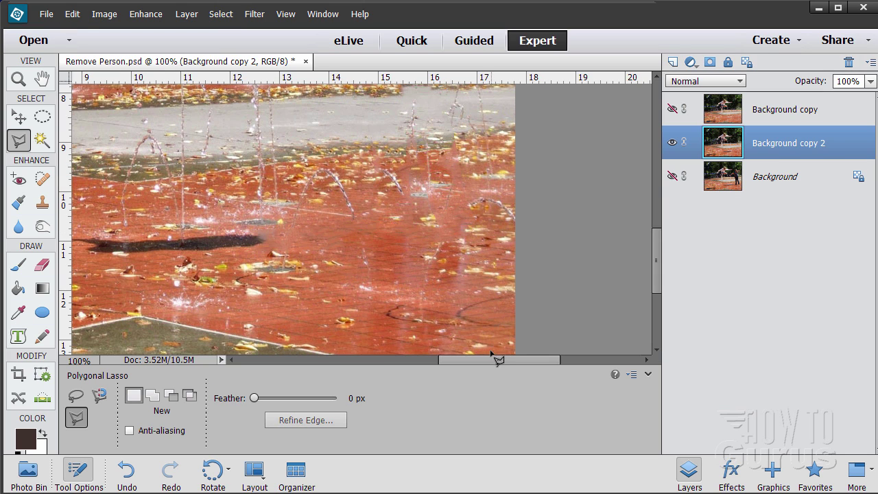
Step: Outline roughly the half of the remaining shadow nearest the already filled paving with the Polygonal Lasso
left_click_drag(497, 360, 424, 363)
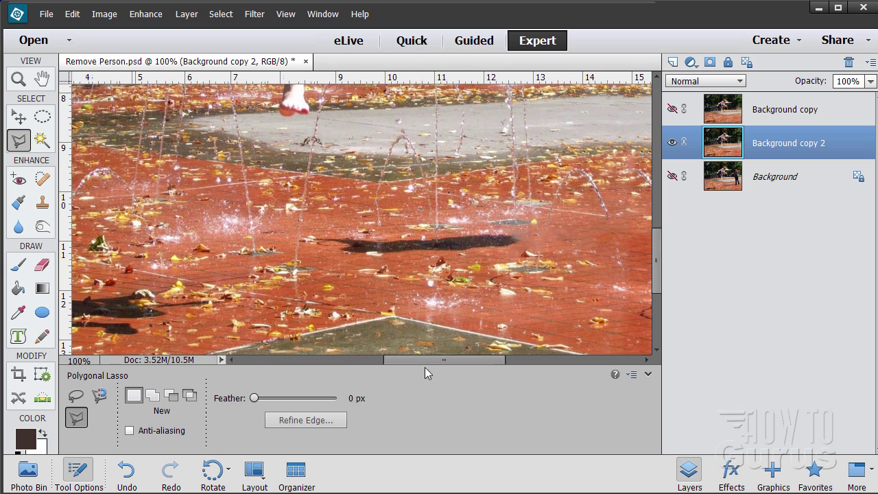
left_click(415, 234)
left_click(414, 258)
left_click(523, 247)
left_click(522, 231)
left_click(417, 234)
left_click(415, 251)
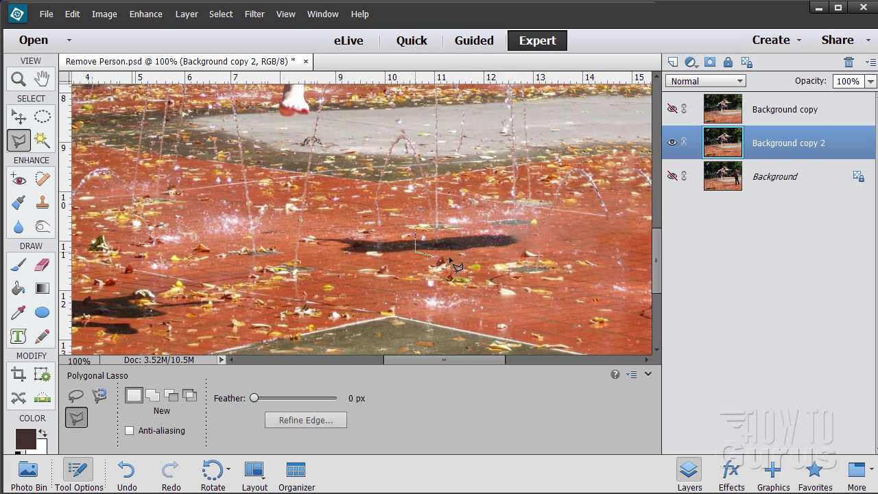
left_click(519, 247)
left_click(520, 233)
left_click(417, 233)
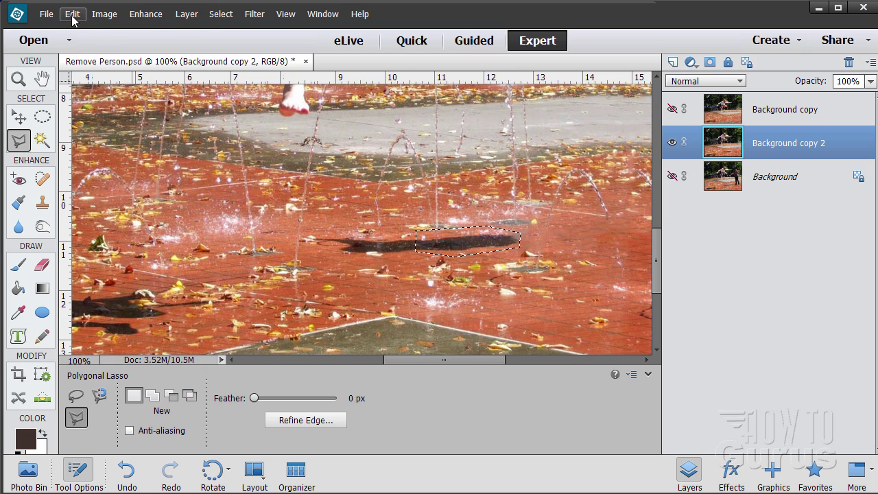
Step: Fill the third shadow section using Content-Aware, Normal mode and 100% opacity, then deselect
left_click(72, 13)
left_click(115, 168)
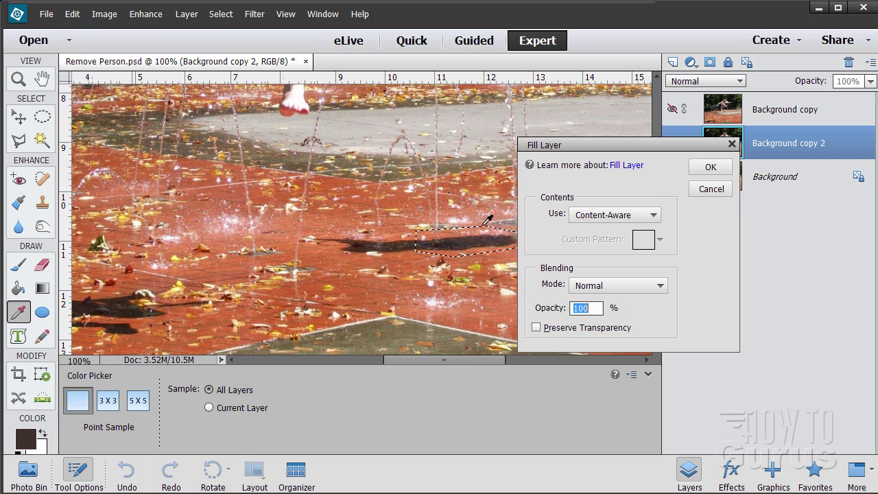
left_click(708, 171)
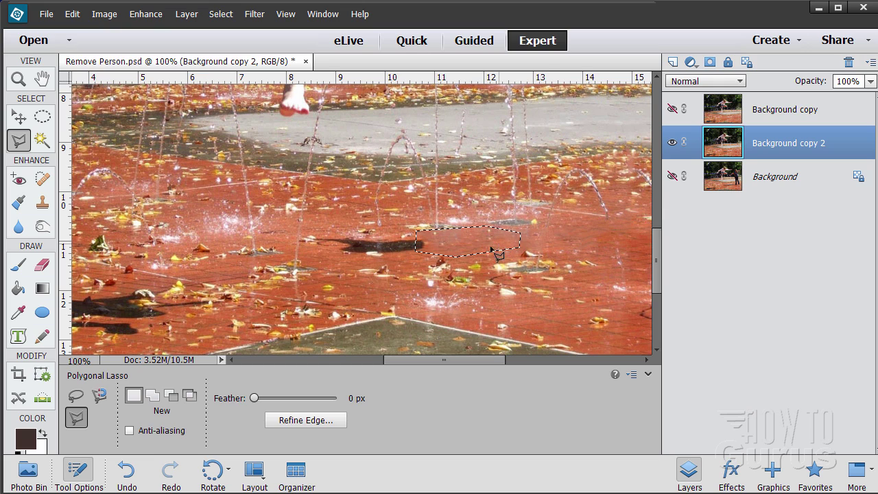
key("ctrl+d")
Step: Outline the last piece of the woman's shadow, including its thin tip, with the Polygonal Lasso
left_click(307, 231)
left_click(306, 252)
left_click(348, 262)
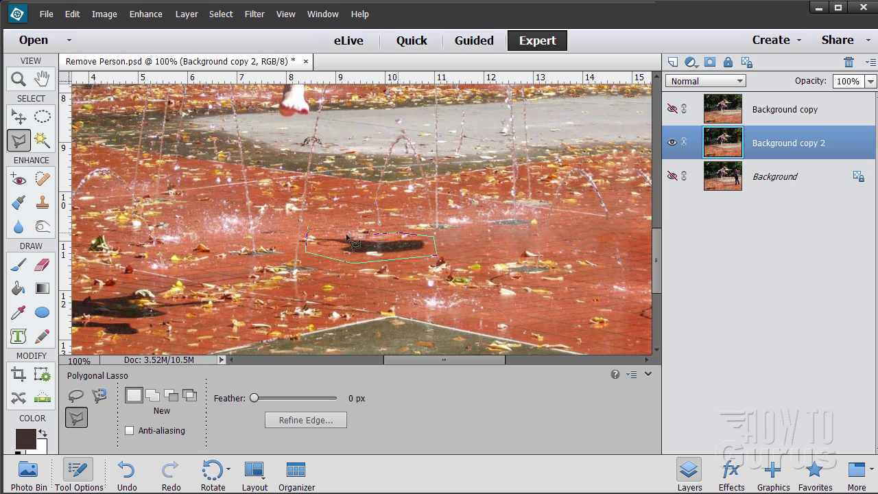
left_click(310, 230)
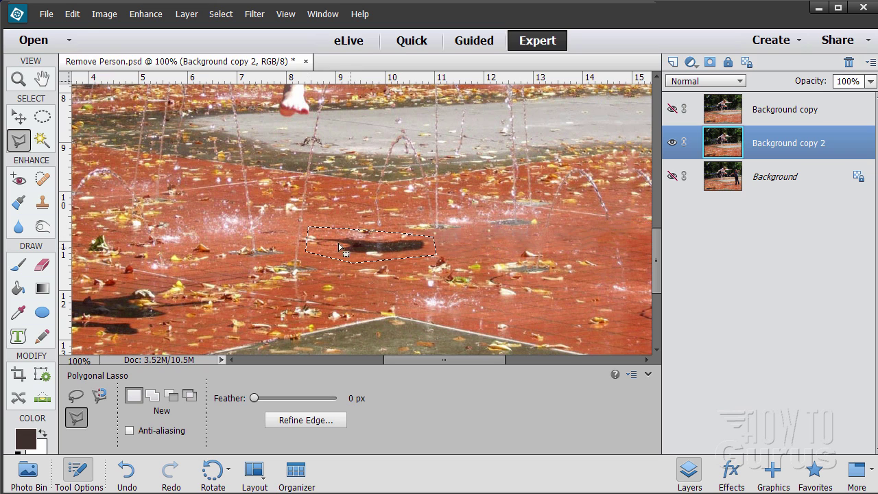
Step: Fill the last piece of the woman's shadow using Content-Aware and clear the selection
left_click(72, 13)
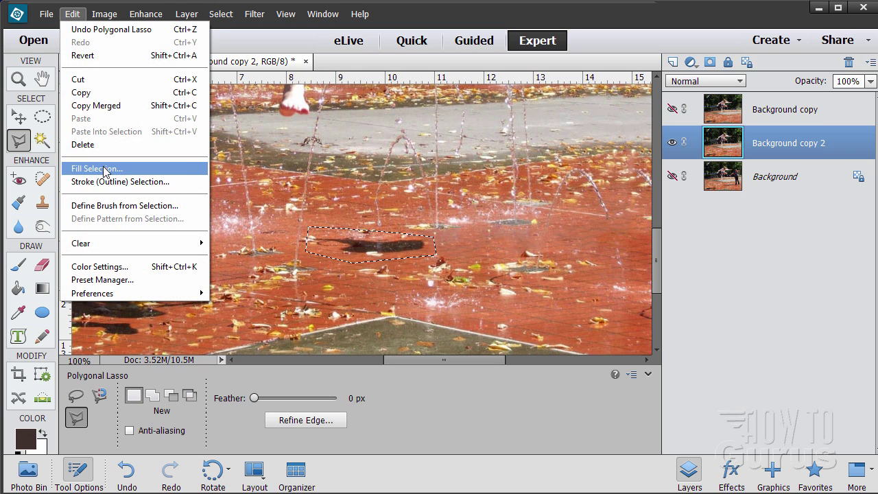
left_click(97, 168)
left_click(703, 170)
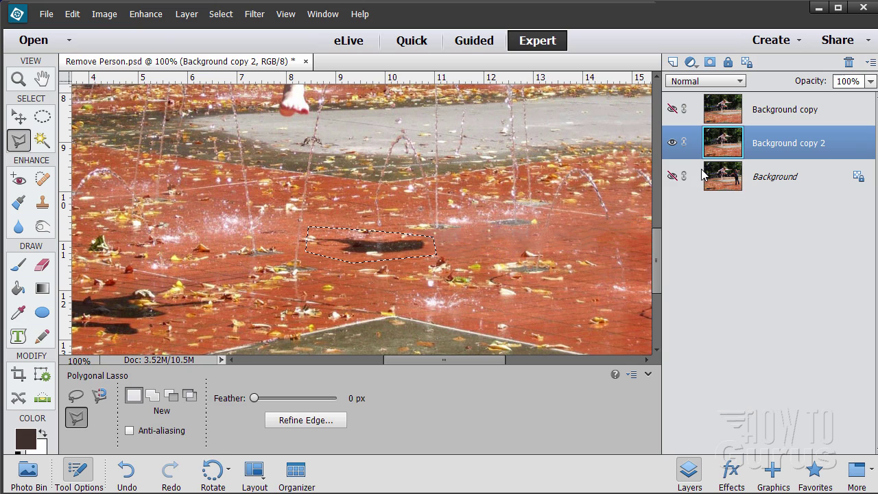
key("ctrl+d")
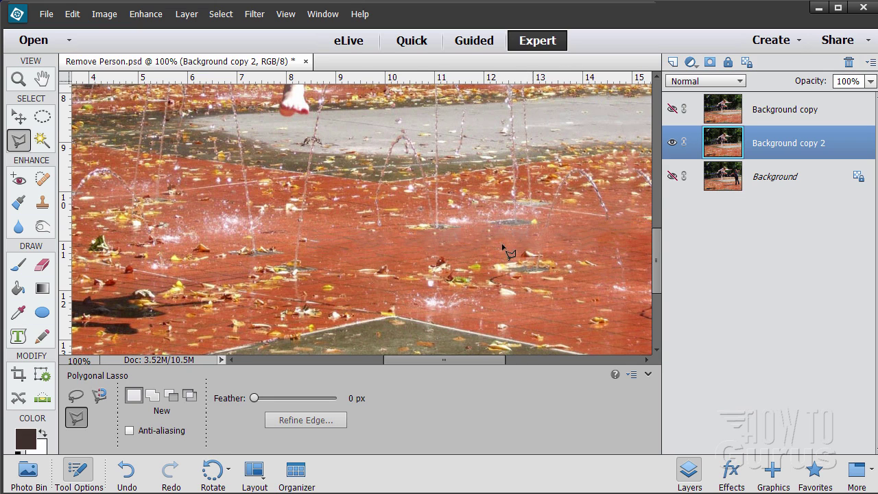
left_click_drag(480, 358, 524, 366)
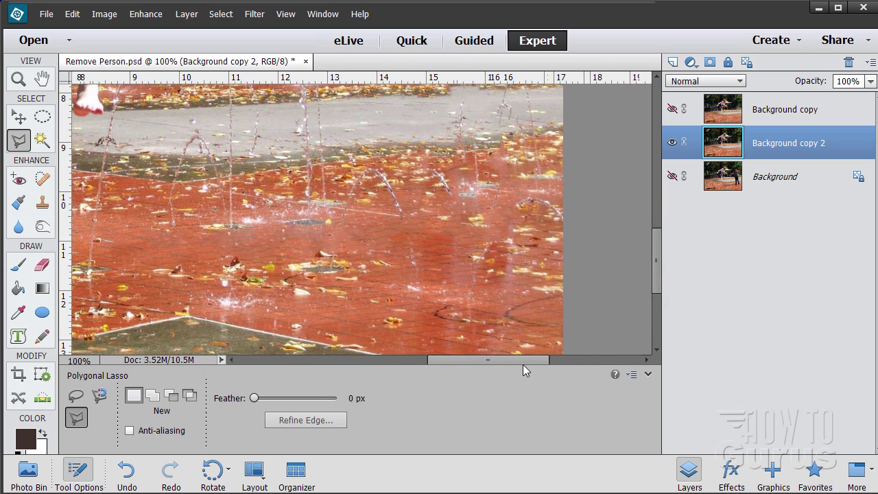
Step: Outline the blotchy red paving with the curved dark streaks near the photo's lower-right corner, down to the bottom edge, using the Polygonal Lasso
mouse_move(659, 253)
left_mouse_down()
mouse_move(660, 274)
mouse_move(659, 249)
left_mouse_up()
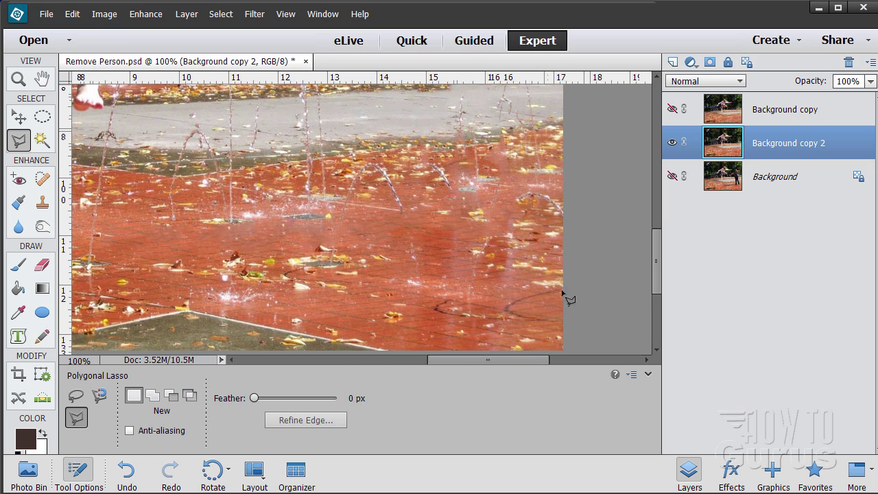
left_click_drag(659, 263, 659, 265)
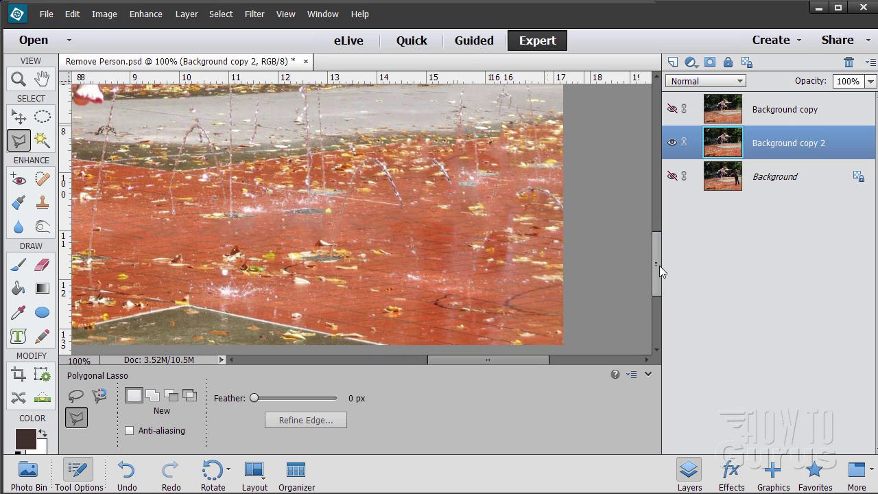
left_click(507, 337)
left_click(505, 221)
left_click(472, 223)
left_click(449, 329)
left_click(508, 344)
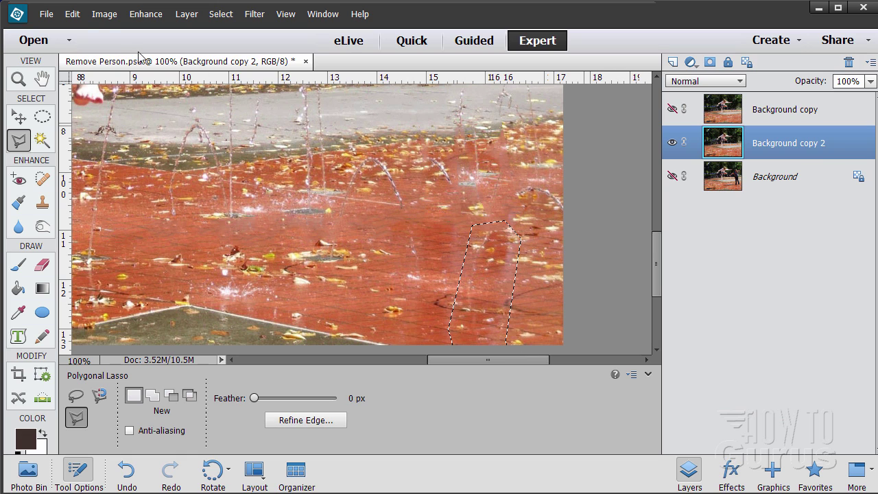
Step: Fill the outlined paving patch using Content-Aware in Normal mode, then clear the selection
left_click(72, 14)
left_click(103, 168)
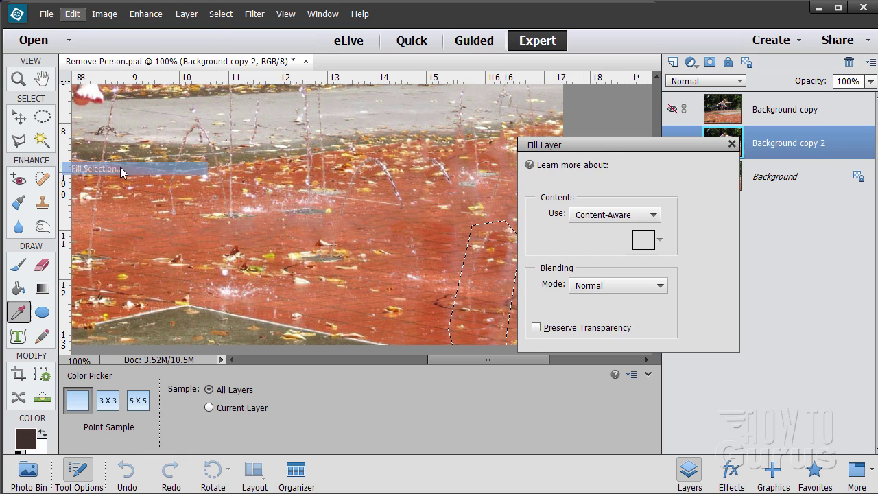
left_click(707, 171)
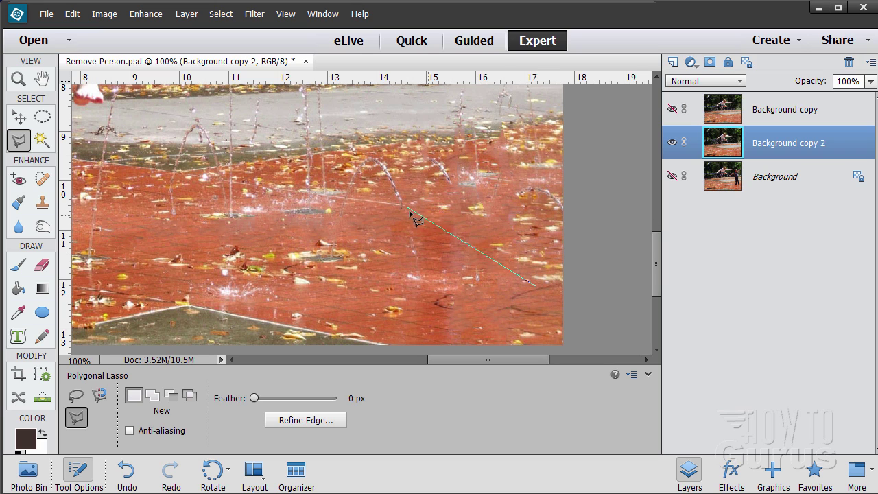
double_click(492, 243)
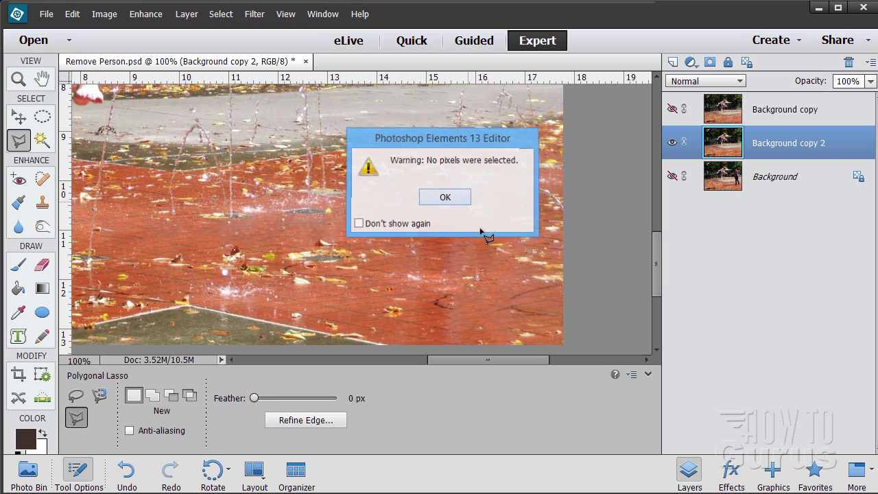
key("Return")
Step: Outline the adjacent tall strip of streaked paving, immediately left of the filled patch and reaching the photo's bottom edge, with the Polygonal Lasso
left_click(409, 216)
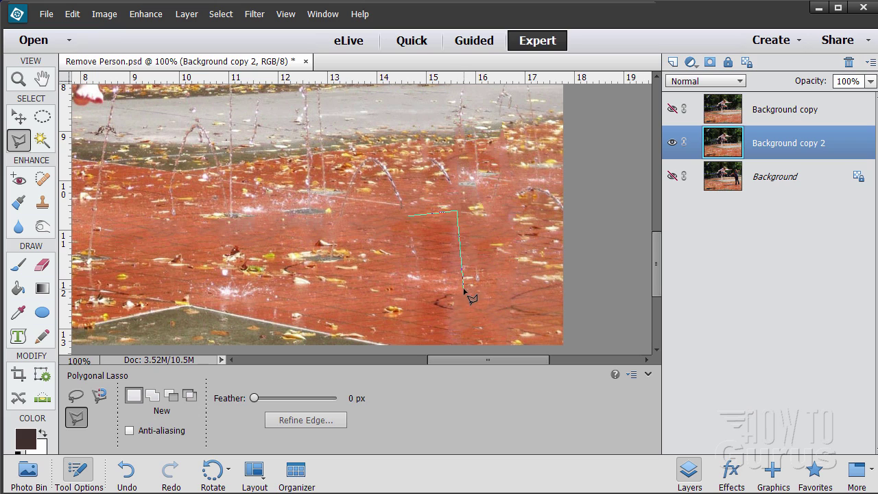
left_click(460, 346)
left_click(408, 350)
left_click(410, 217)
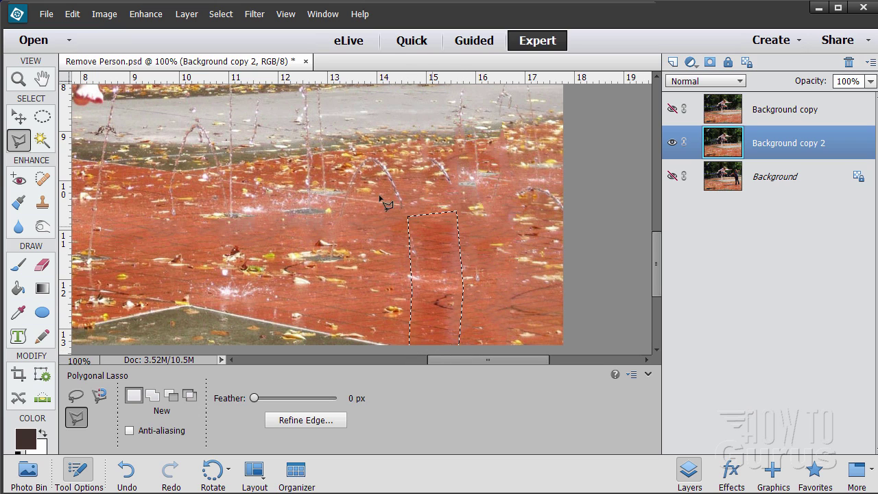
Step: Fill the tall paving strip using Content-Aware and clear the selection
left_click(72, 13)
left_click(110, 169)
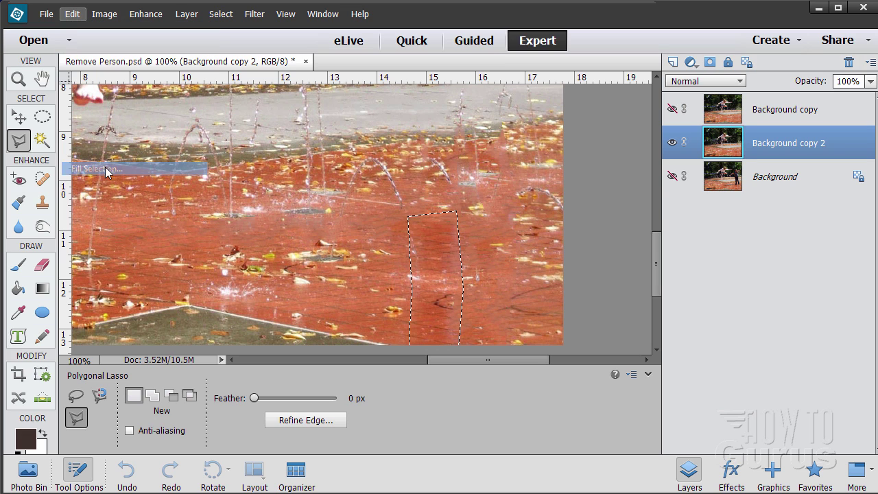
left_click(711, 167)
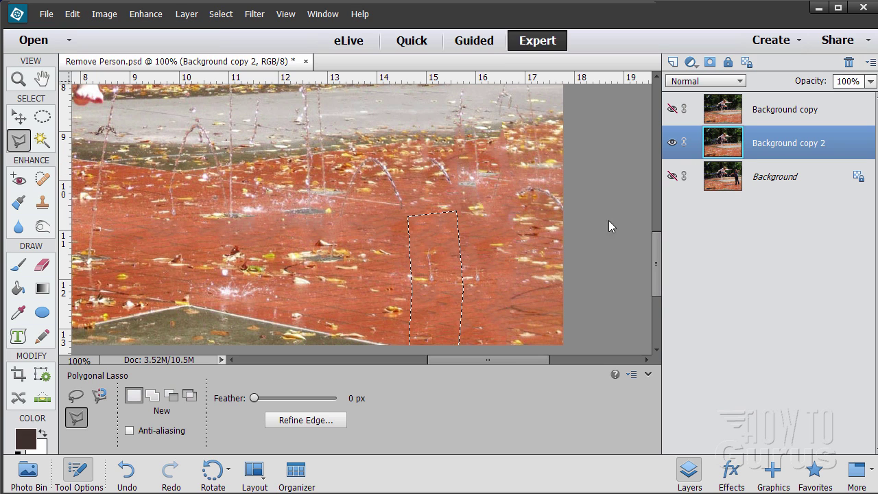
double_click(505, 289)
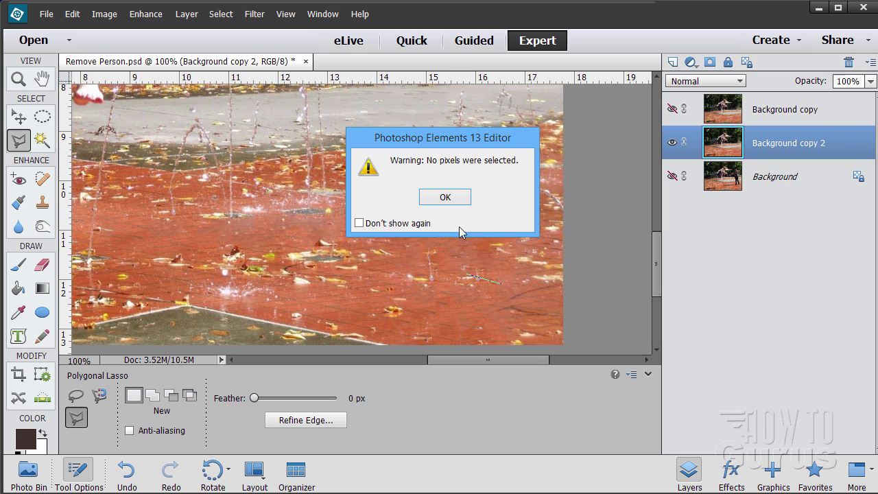
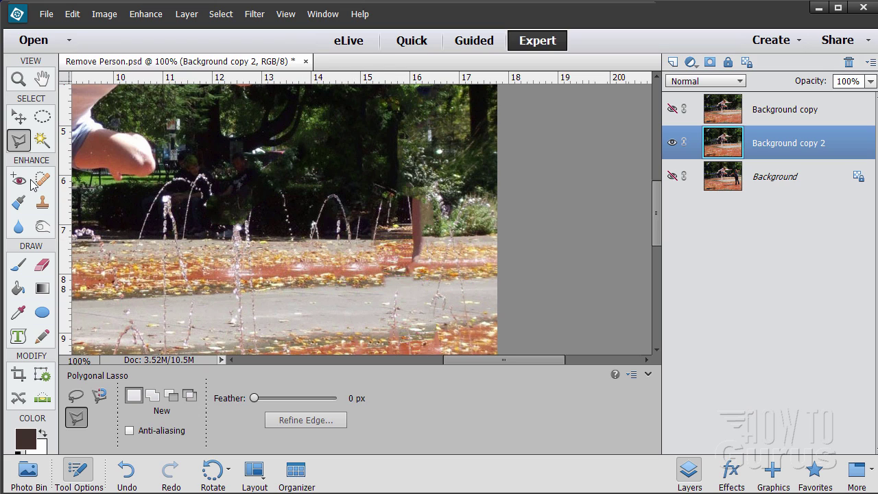
Step: Clone bush and leafy paving over the leftover leg fragment beside the bushes using the Clone Stamp at 49 px
left_click(45, 204)
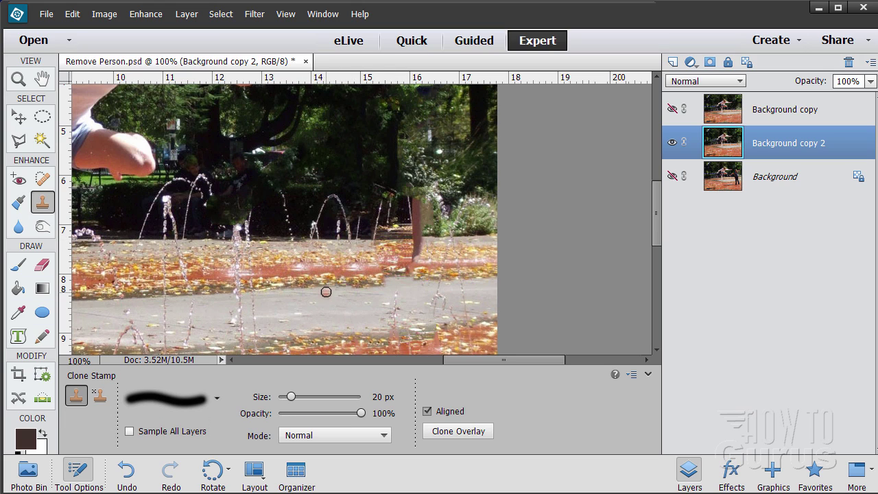
left_click_drag(295, 401, 318, 401)
left_click_drag(316, 396, 310, 396)
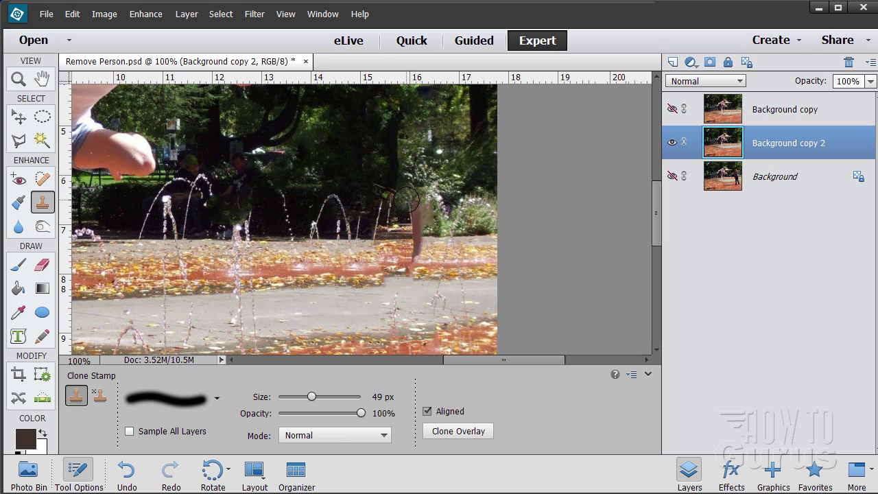
mouse_move(460, 216)
left_mouse_down()
mouse_move(477, 213)
mouse_move(473, 230)
left_mouse_up()
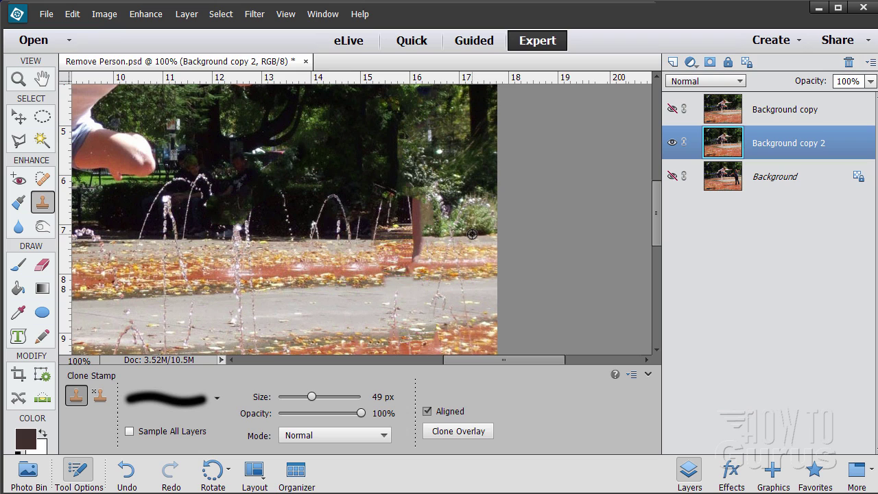
left_click(472, 234, "alt")
mouse_move(449, 237)
left_mouse_down()
mouse_move(408, 238)
mouse_move(408, 228)
mouse_move(447, 231)
mouse_move(417, 301)
mouse_move(342, 305)
mouse_move(408, 287)
mouse_move(417, 244)
mouse_move(430, 236)
mouse_move(486, 233)
mouse_move(423, 238)
mouse_move(417, 202)
mouse_move(483, 208)
mouse_move(426, 213)
mouse_move(419, 249)
left_mouse_up()
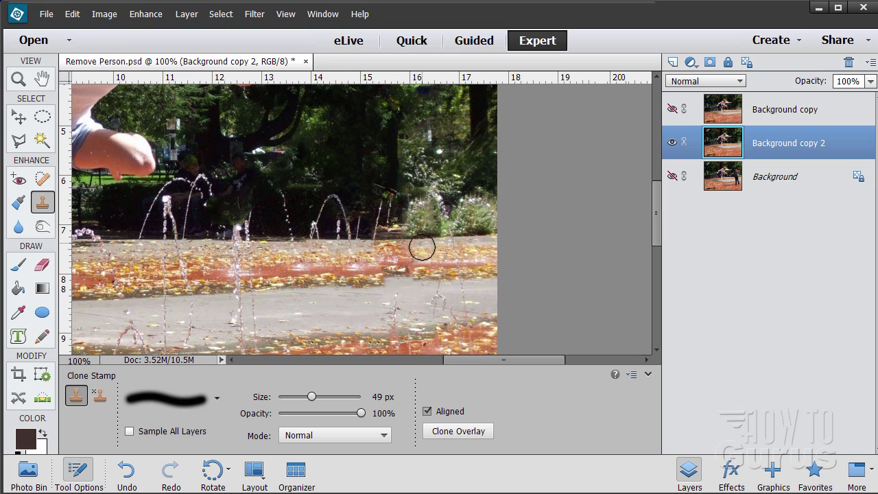
Step: Clone fallen leaves over the broken edge between the leafy red strip and the grey concrete, and touch up the area around the bushes
left_click(359, 275, "alt")
mouse_move(374, 273)
left_mouse_down()
mouse_move(409, 271)
mouse_move(404, 262)
mouse_move(357, 274)
mouse_move(429, 265)
mouse_move(387, 281)
left_mouse_up()
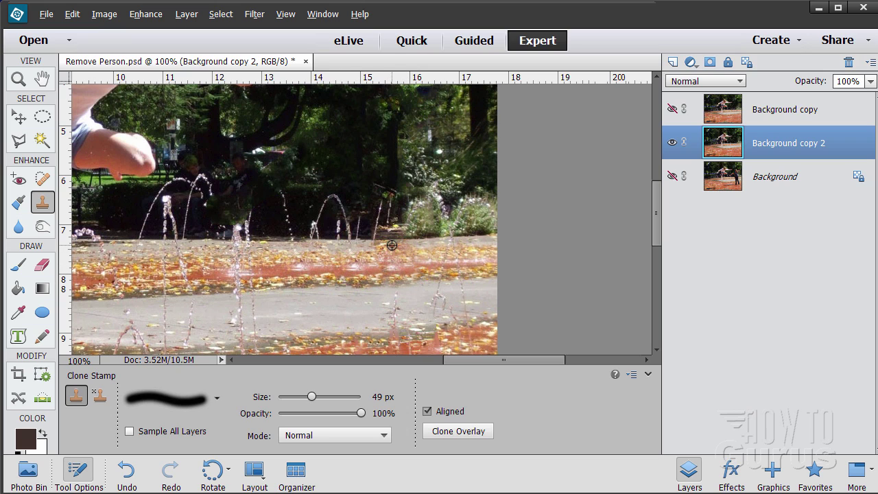
left_click(429, 242, "alt")
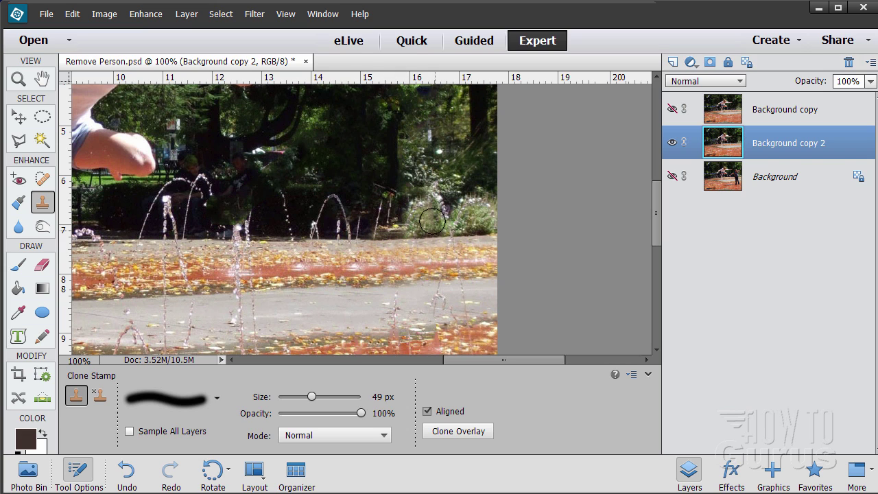
Step: Clone sunlit foliage into the dark trees above the fountain with the 49 px Clone Stamp
scroll(419, 216, "down", 5)
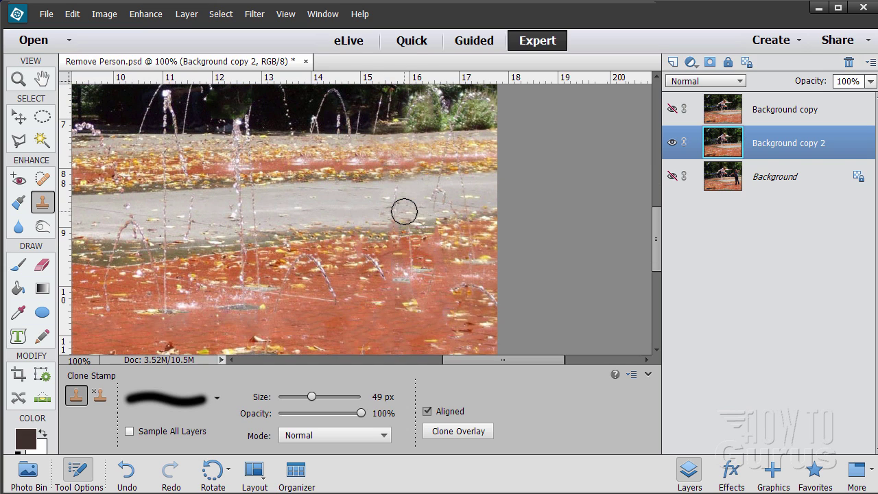
scroll(457, 245, "up", 1)
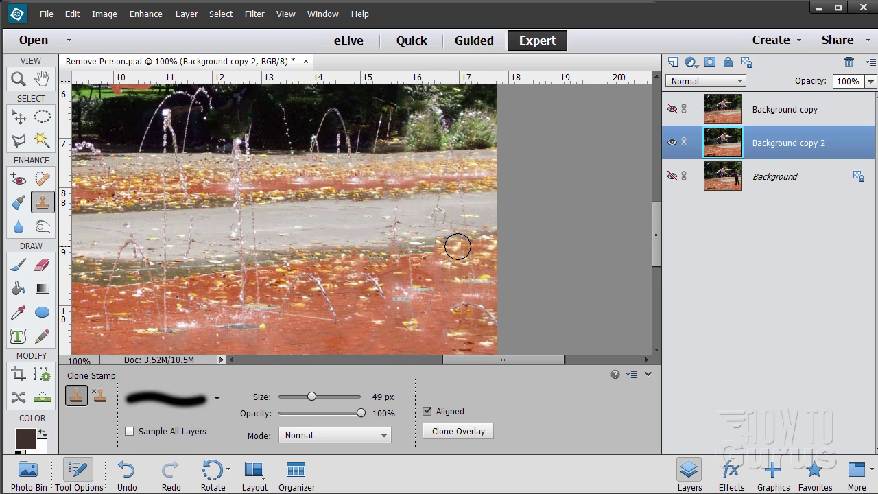
scroll(457, 245, "up", 7)
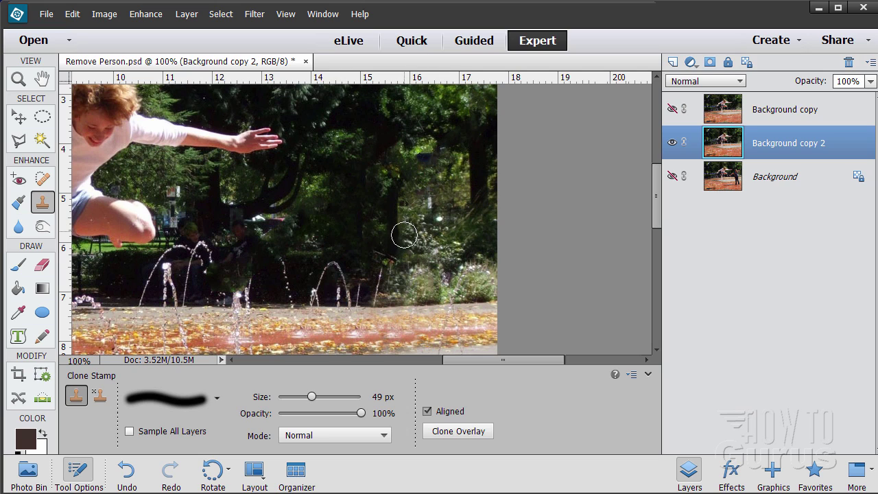
mouse_move(346, 221)
left_mouse_down()
mouse_move(333, 221)
mouse_move(325, 240)
mouse_move(330, 204)
mouse_move(354, 193)
mouse_move(329, 196)
mouse_move(329, 183)
mouse_move(348, 194)
left_mouse_up()
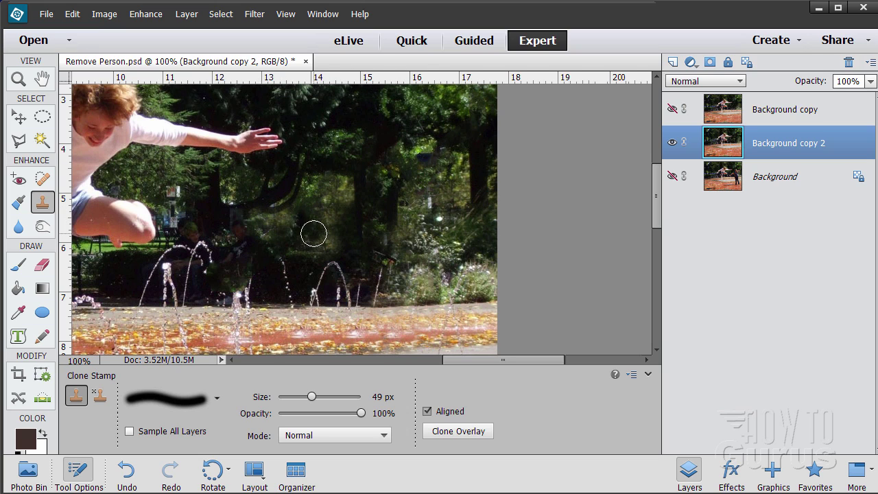
scroll(350, 197, "down", 3)
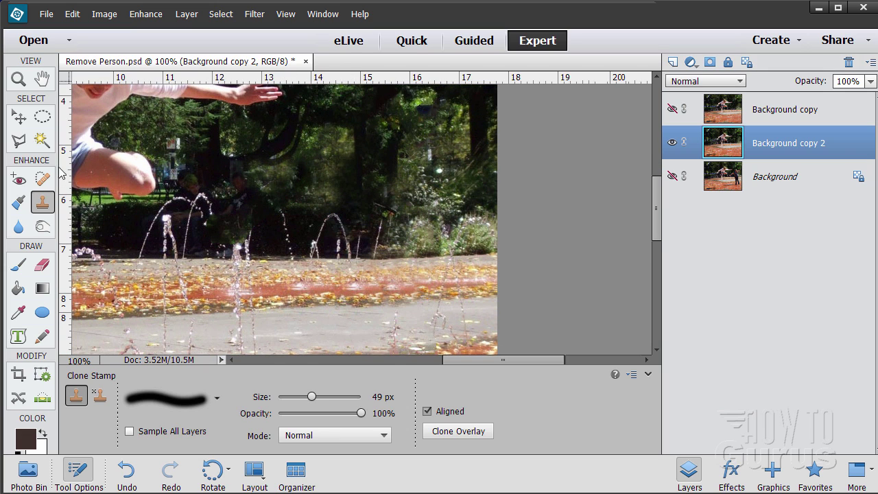
Step: Clone a cluster of water jets and a small single arc into the gap before the bushes at the back, working at 50% zoom
left_click(18, 78)
left_click(280, 214, "alt")
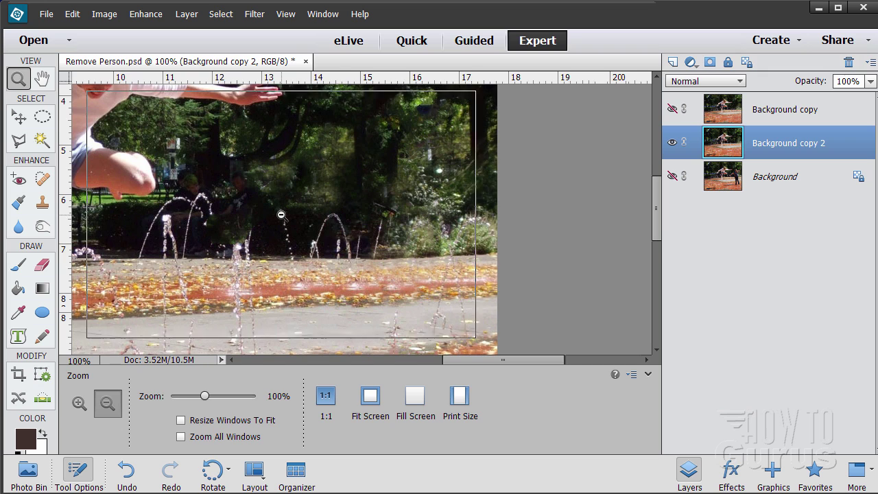
left_click(280, 214)
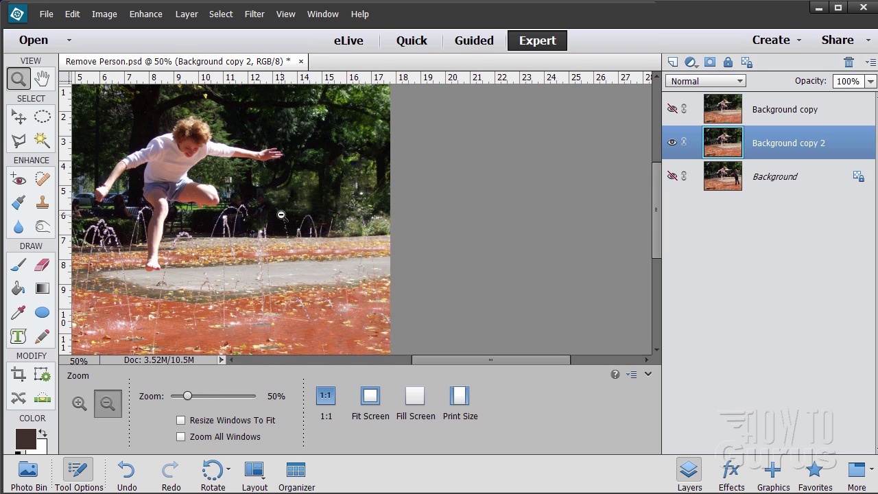
left_click_drag(475, 360, 432, 359)
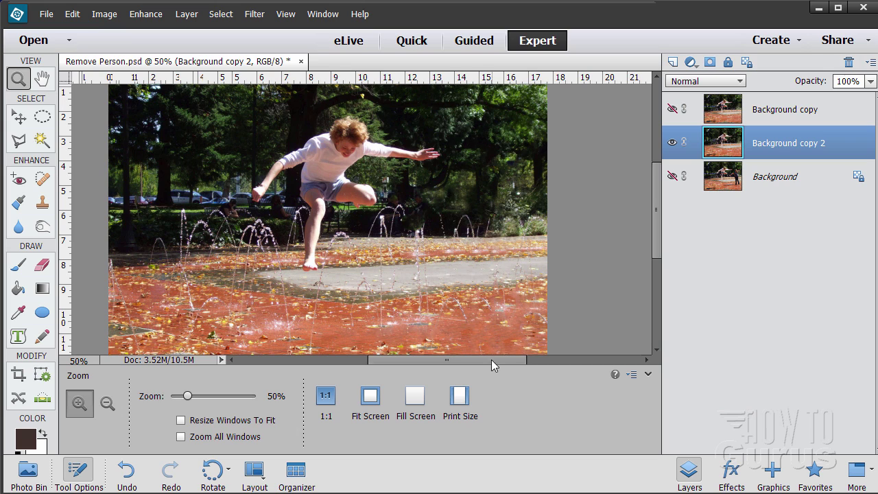
left_click_drag(491, 360, 507, 360)
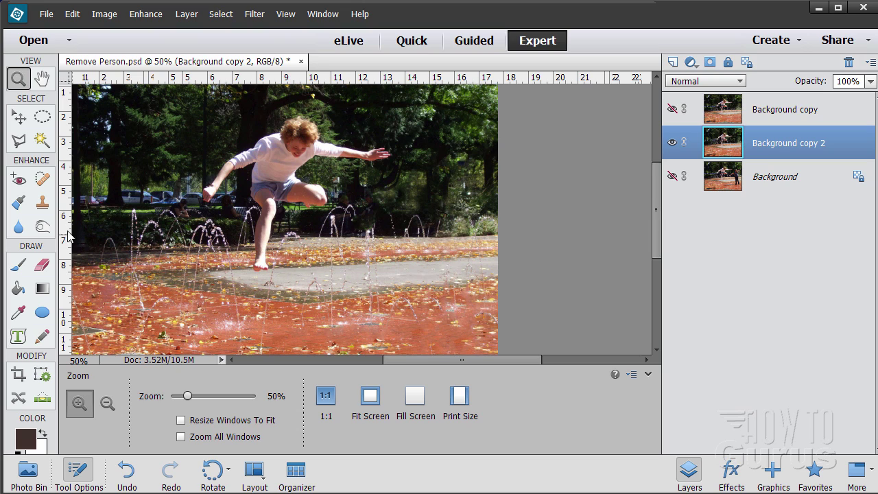
left_click(42, 205)
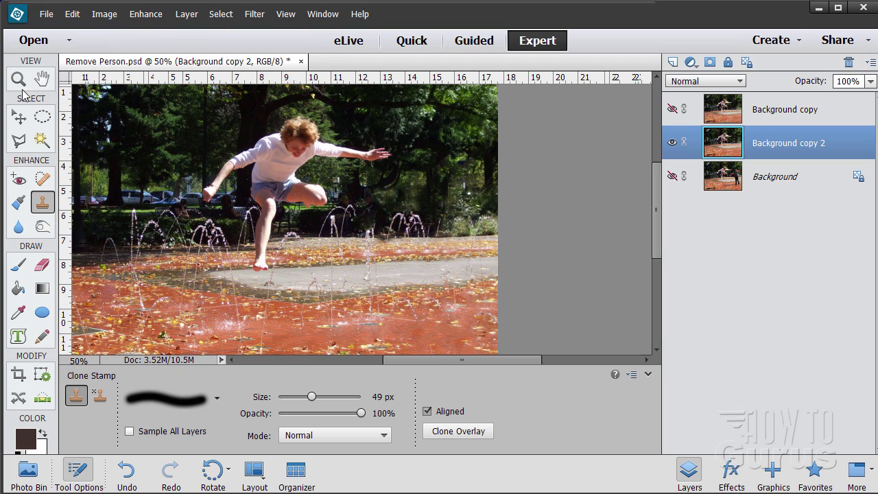
left_click(24, 119)
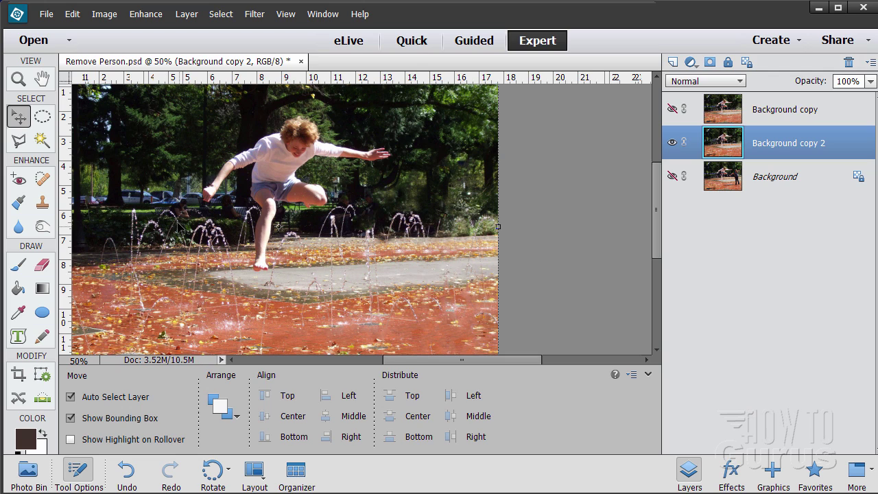
left_click(43, 202)
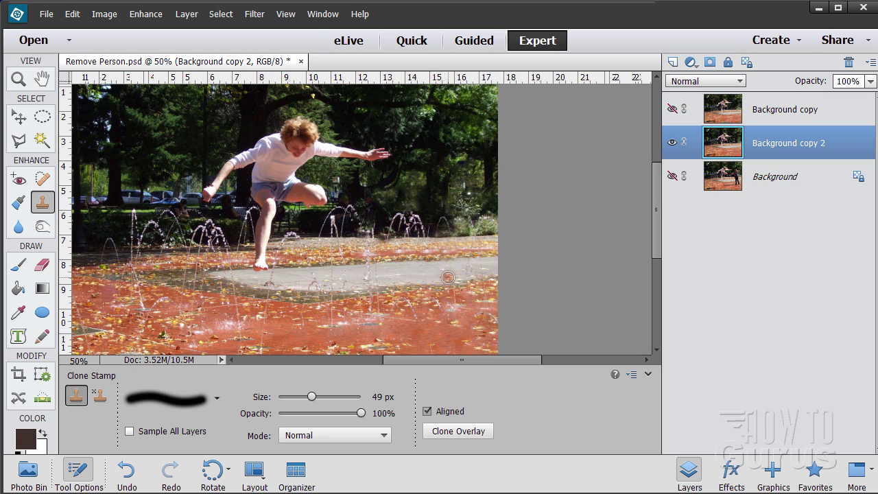
left_click(19, 117)
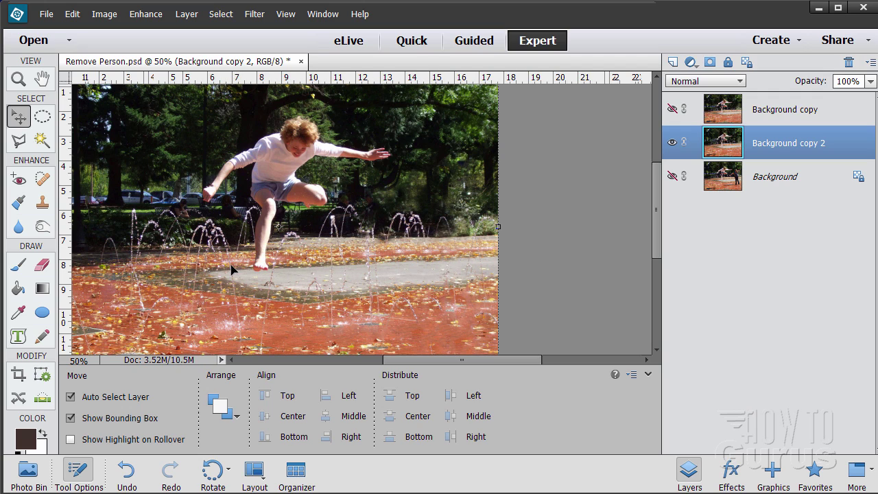
Step: Clone a falling water jet from the back jet cluster down across the leafy strip onto the concrete, using the 49 px Clone Stamp at 100% zoom
left_click(43, 201)
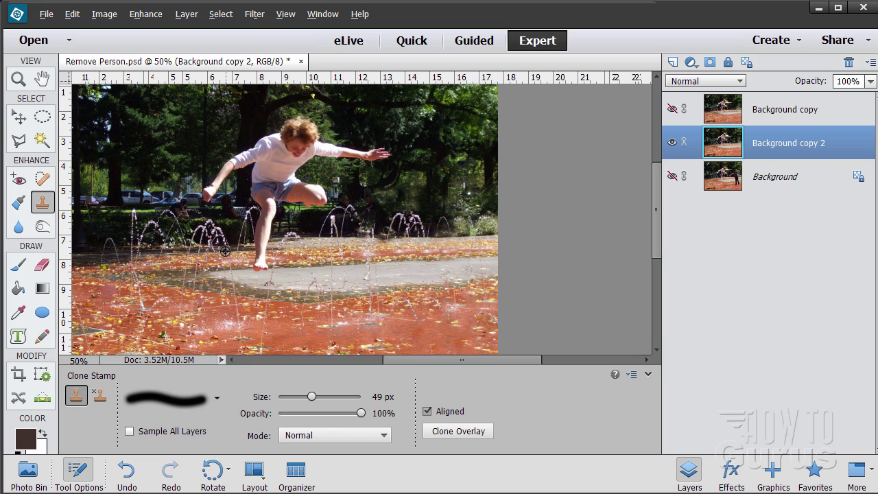
key("alt")
left_click(18, 79)
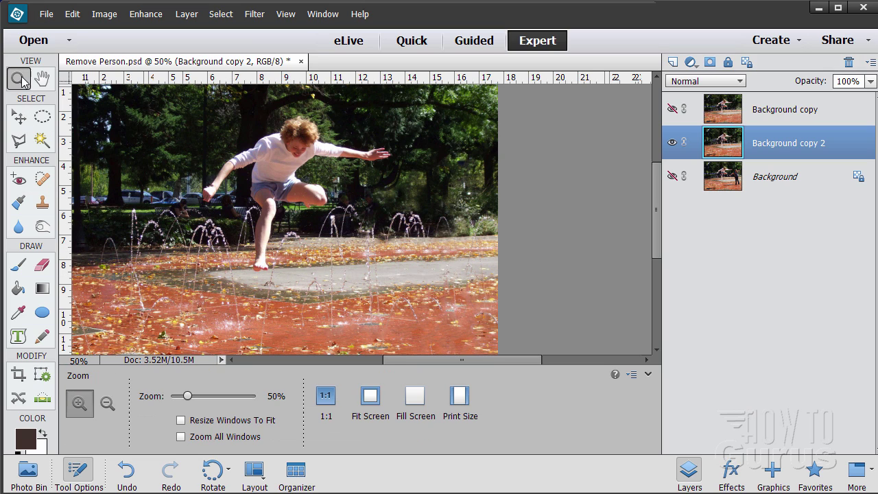
left_click(230, 275)
left_click(242, 280)
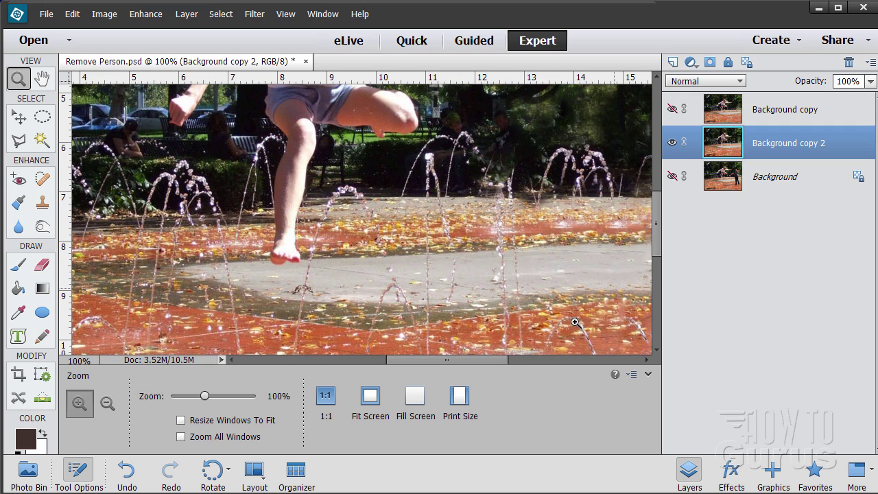
left_click_drag(484, 363, 499, 364)
left_click(42, 203)
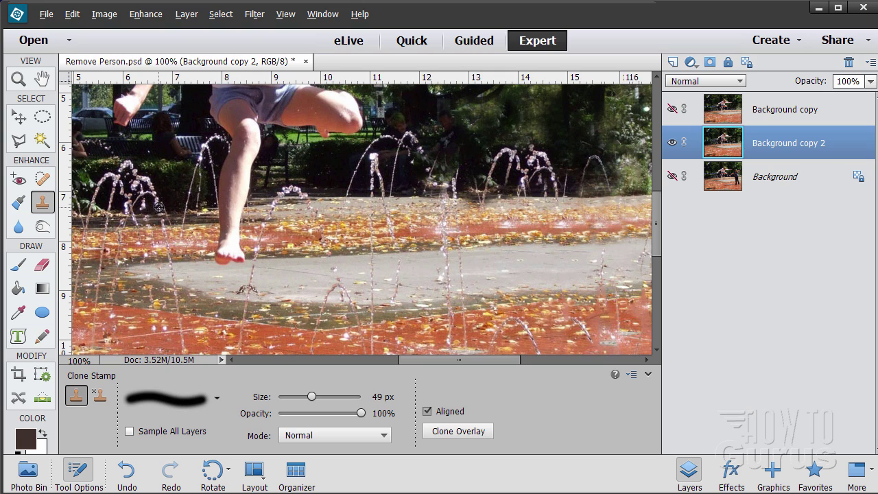
mouse_move(549, 214)
left_mouse_down()
mouse_move(556, 188)
mouse_move(580, 333)
mouse_move(592, 274)
mouse_move(561, 292)
mouse_move(580, 308)
mouse_move(570, 201)
mouse_move(590, 275)
mouse_move(554, 303)
mouse_move(569, 193)
mouse_move(561, 219)
mouse_move(581, 300)
mouse_move(577, 264)
mouse_move(569, 282)
mouse_move(592, 314)
mouse_move(574, 275)
left_mouse_up()
left_click(556, 190)
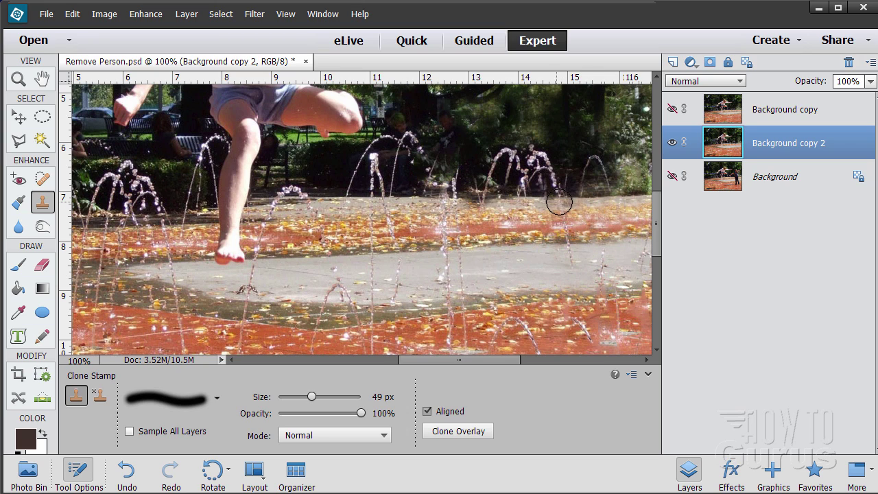
Step: Clone clean leafy paving along the bushes' edge beneath the back cluster of water jets
left_click(598, 204, "alt")
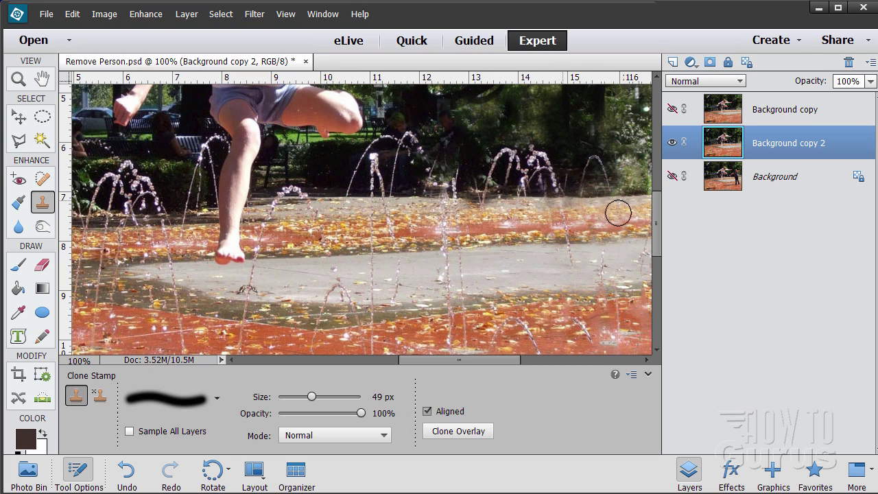
left_click(593, 201, "alt")
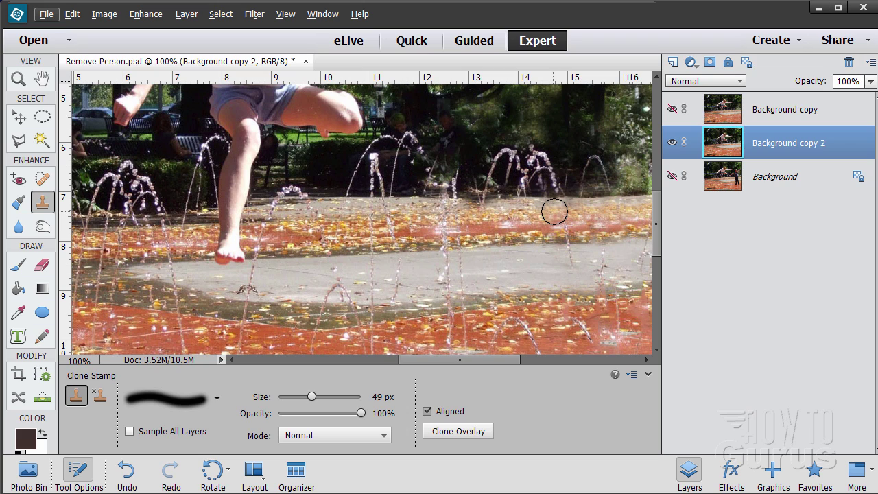
mouse_move(554, 211)
left_mouse_down()
mouse_move(498, 213)
mouse_move(504, 245)
mouse_move(510, 204)
mouse_move(466, 199)
mouse_move(510, 195)
mouse_move(452, 198)
mouse_move(495, 196)
left_mouse_up()
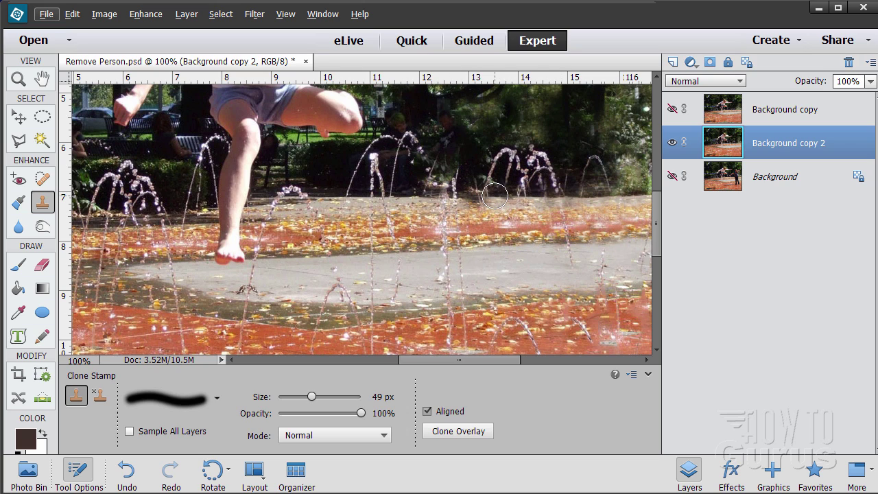
Step: Clone a thin water jet below the near end of the back cluster, and touch up the leafy strip and concrete beneath it
left_click(371, 218, "alt")
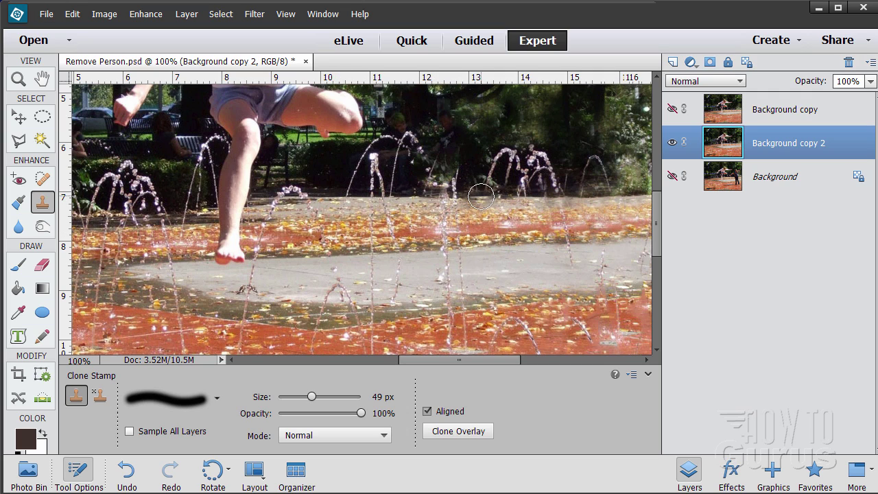
left_click(480, 197)
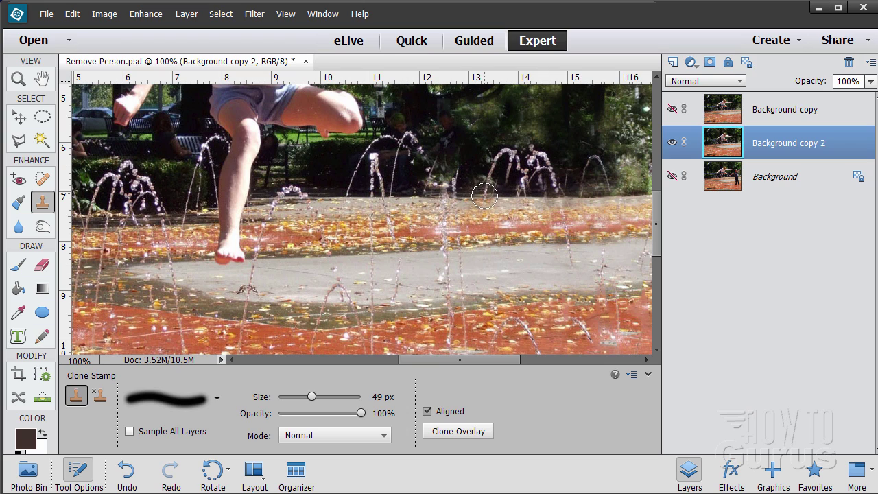
mouse_move(484, 196)
left_mouse_down()
mouse_move(473, 253)
mouse_move(474, 237)
mouse_move(514, 195)
mouse_move(480, 214)
mouse_move(458, 188)
left_mouse_up()
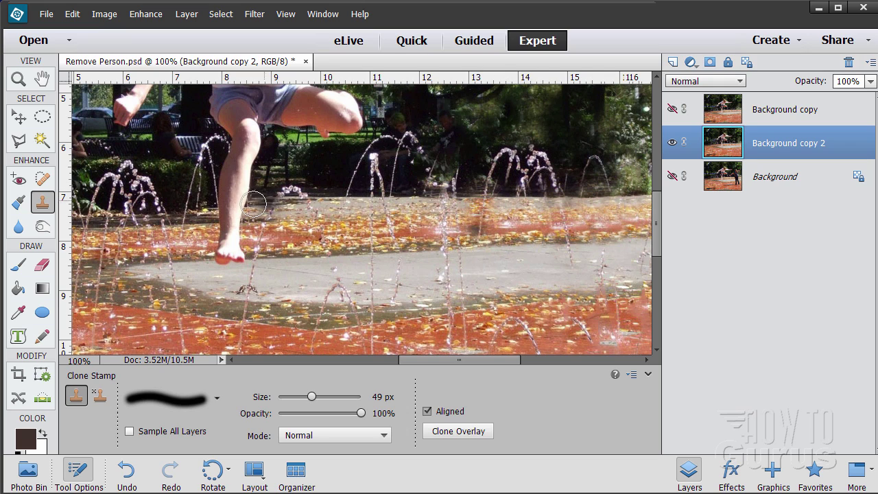
left_click_drag(253, 204, 254, 201)
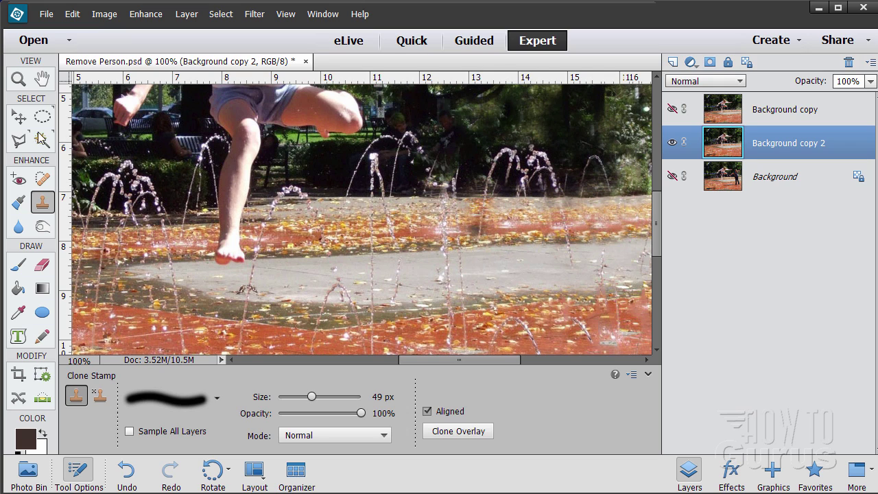
left_click(506, 206, "alt")
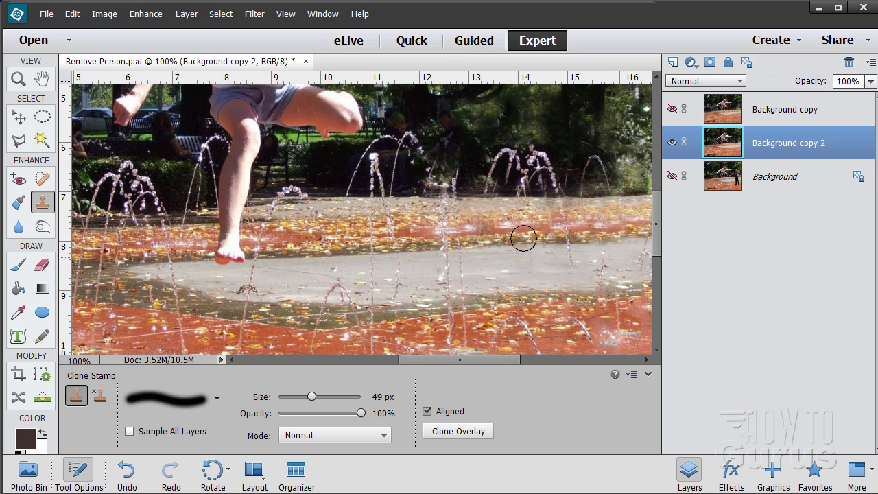
left_click(459, 263, "alt")
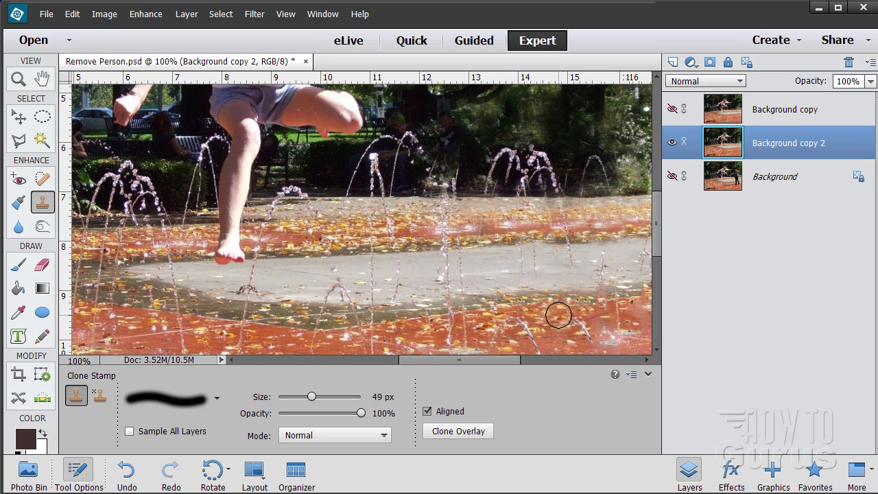
Step: Examine the retouched paving, fountain jets and trees across the whole photo, both close up and zoomed out to 33.3%
scroll(574, 291, "down", 1)
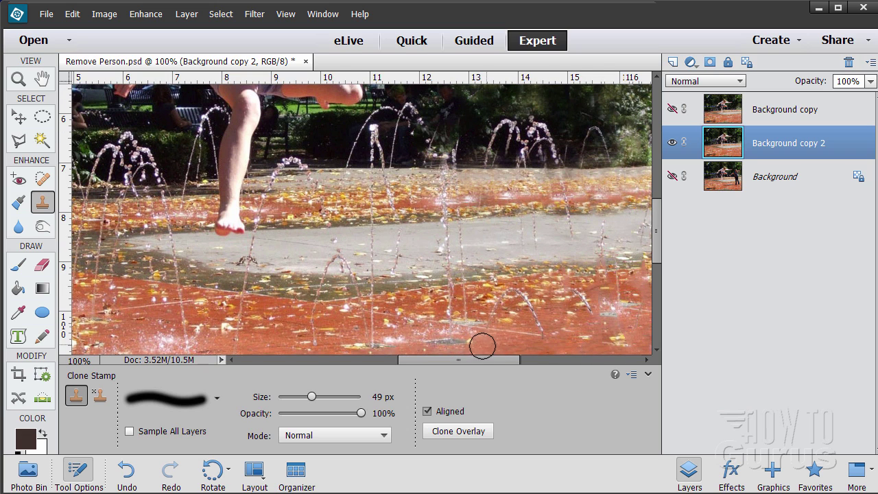
left_click_drag(477, 360, 512, 362)
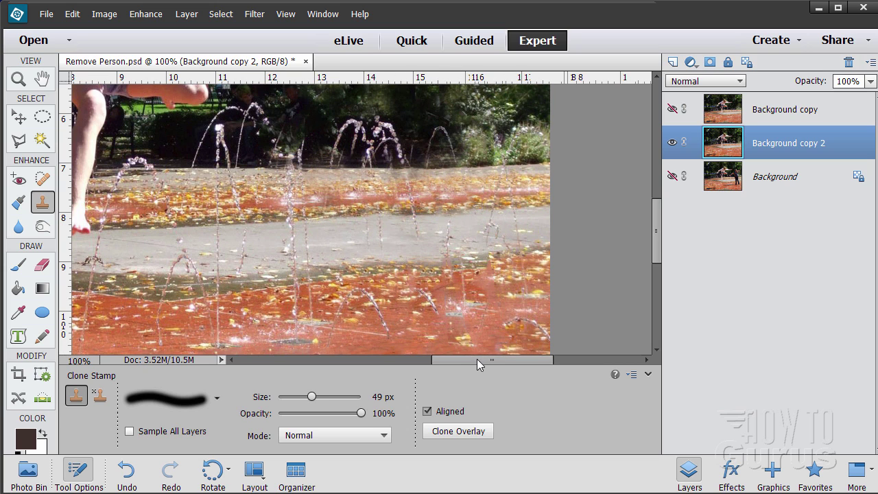
left_click_drag(476, 359, 458, 361)
mouse_move(424, 364)
left_mouse_down()
mouse_move(370, 360)
mouse_move(439, 362)
left_mouse_up()
scroll(433, 264, "up", 2)
scroll(434, 264, "up", 4)
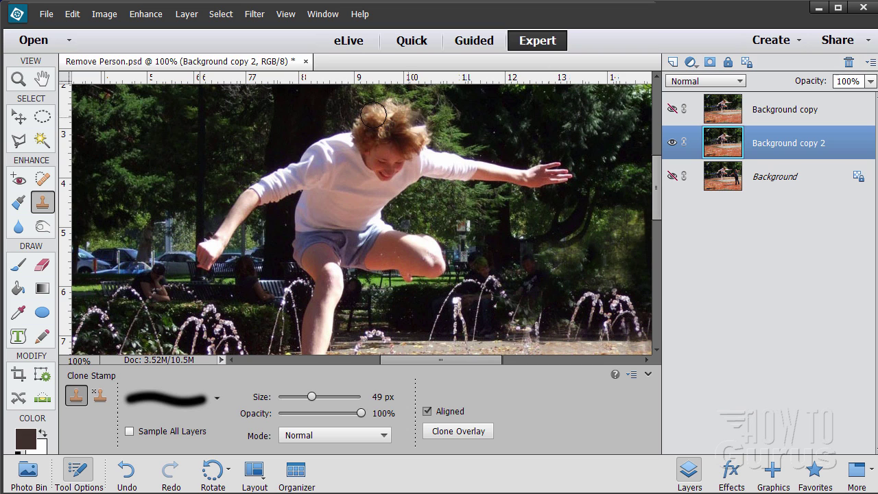
left_click(19, 79)
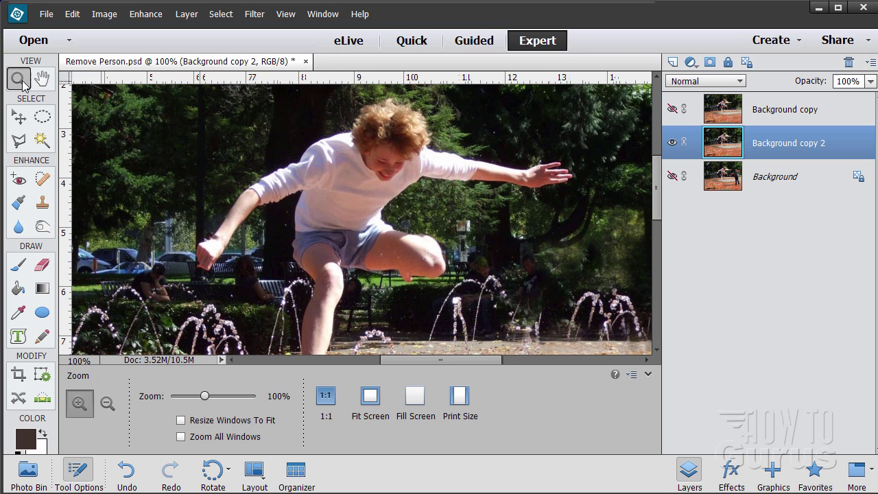
left_click(356, 245, "alt")
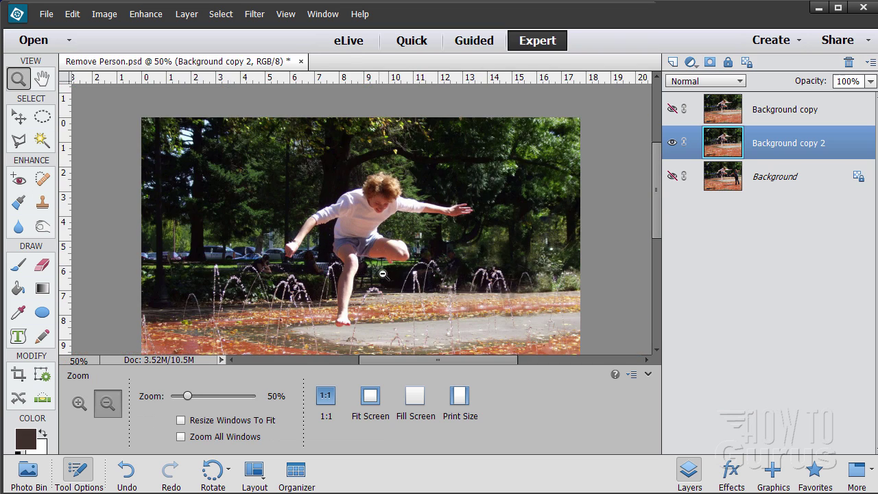
left_click(356, 245, "alt")
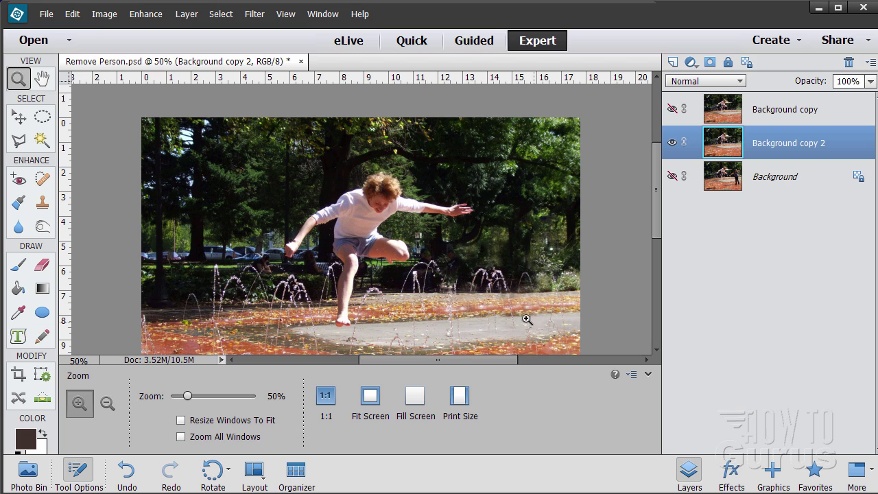
left_click(391, 290, "alt")
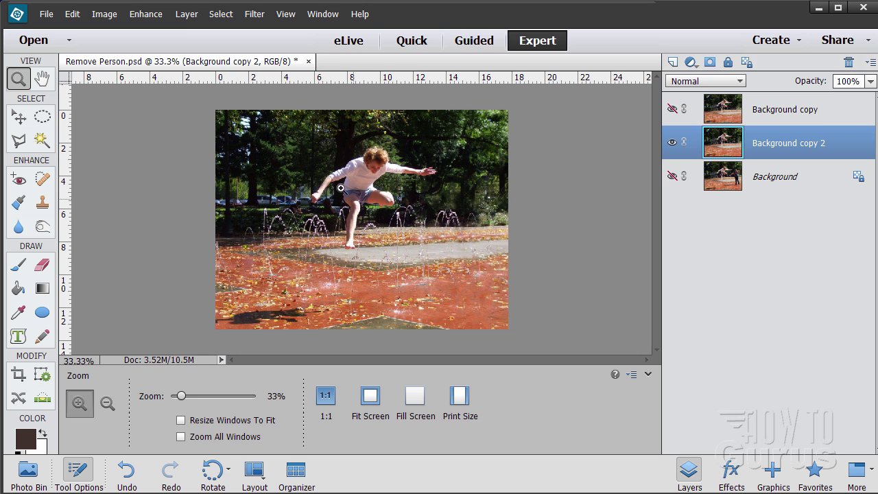
Step: Sharpen the jumping figure at 100% zoom using the Sharpen tool with an 83 px brush at 50% strength
left_click(381, 183)
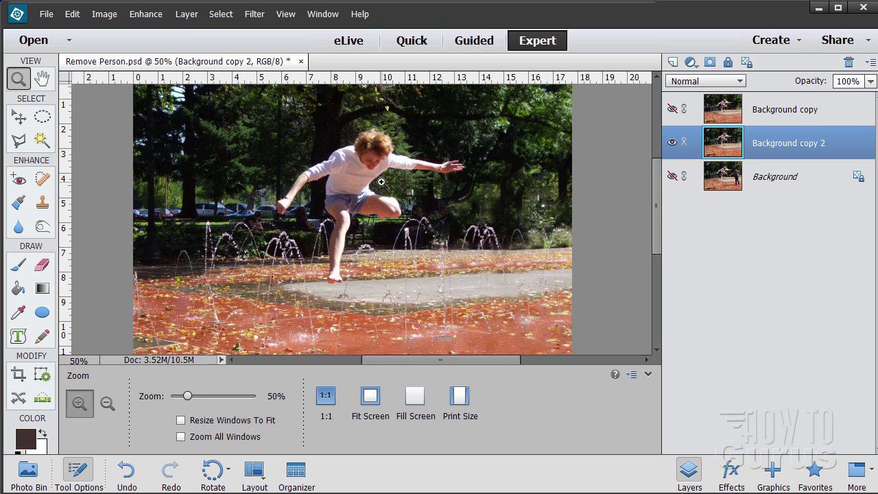
left_click(364, 171)
left_click(364, 170)
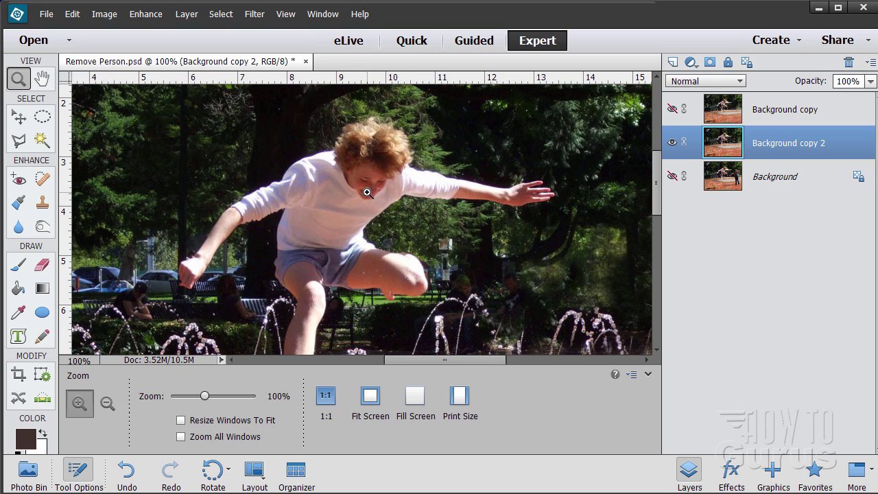
left_click(20, 227)
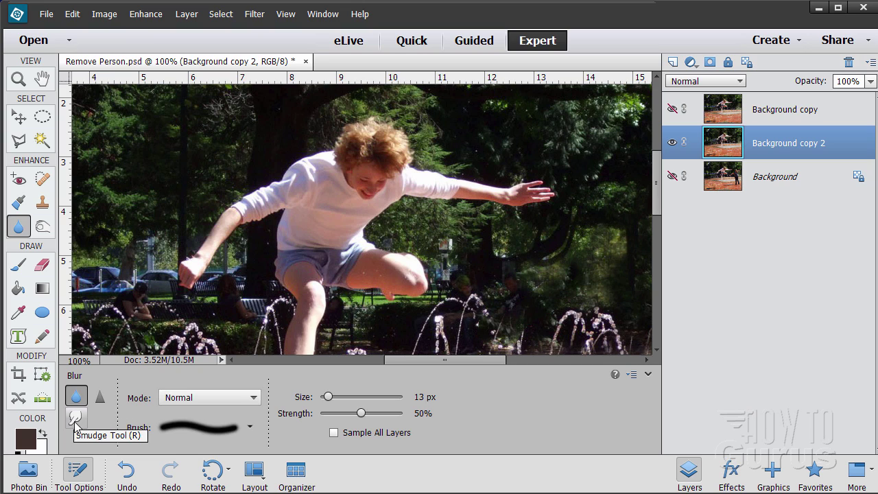
left_click(100, 397)
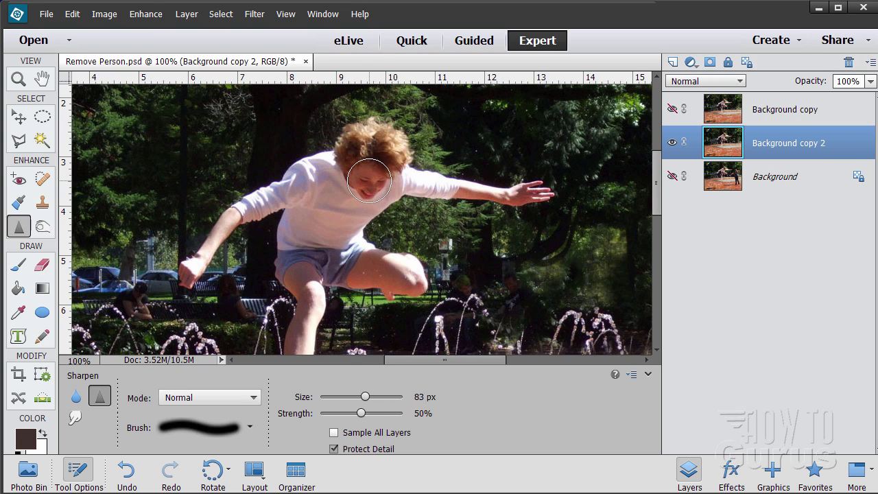
mouse_move(369, 180)
left_mouse_down()
mouse_move(388, 152)
mouse_move(351, 150)
mouse_move(377, 137)
mouse_move(400, 151)
mouse_move(402, 172)
mouse_move(396, 194)
mouse_move(372, 172)
mouse_move(370, 136)
mouse_move(347, 154)
mouse_move(356, 181)
mouse_move(406, 194)
mouse_move(417, 174)
mouse_move(400, 164)
mouse_move(399, 141)
mouse_move(371, 136)
mouse_move(414, 169)
mouse_move(375, 152)
mouse_move(356, 192)
mouse_move(354, 228)
mouse_move(375, 218)
mouse_move(400, 181)
mouse_move(398, 148)
mouse_move(355, 140)
mouse_move(350, 262)
mouse_move(392, 244)
mouse_move(384, 225)
mouse_move(402, 207)
mouse_move(373, 191)
mouse_move(315, 207)
mouse_move(346, 172)
mouse_move(355, 176)
mouse_move(347, 166)
mouse_move(402, 173)
mouse_move(428, 193)
mouse_move(534, 196)
mouse_move(325, 207)
mouse_move(292, 195)
mouse_move(326, 164)
mouse_move(329, 239)
mouse_move(298, 220)
mouse_move(288, 240)
mouse_move(293, 277)
mouse_move(370, 262)
mouse_move(424, 266)
mouse_move(293, 272)
mouse_move(226, 225)
mouse_move(195, 267)
mouse_move(345, 235)
mouse_move(387, 151)
mouse_move(360, 170)
mouse_move(467, 208)
mouse_move(430, 167)
mouse_move(501, 245)
mouse_move(505, 199)
mouse_move(337, 313)
mouse_move(446, 205)
mouse_move(560, 265)
mouse_move(508, 294)
mouse_move(511, 246)
left_mouse_up()
scroll(511, 246, "down", 2)
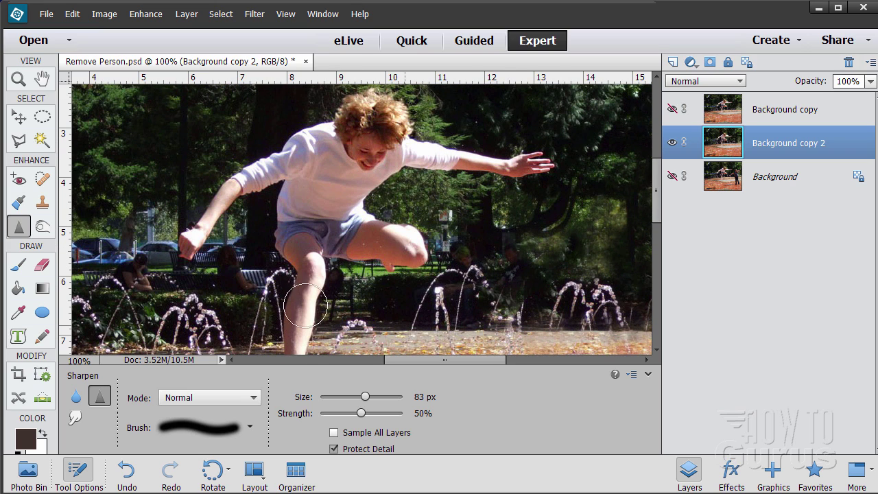
Step: Clone skin over the white speck nearest the shorts on the raised thigh, using a 20 px Clone Stamp at 300% zoom
left_click(20, 84)
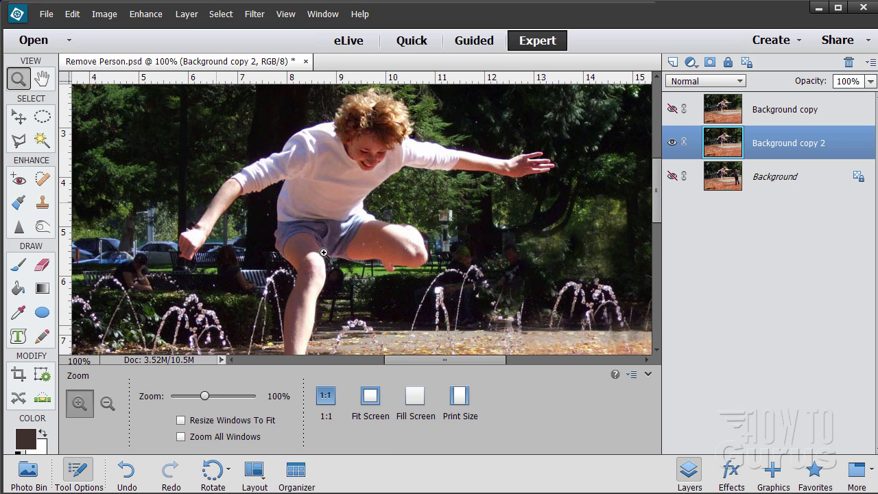
left_click(369, 253)
left_click(375, 254)
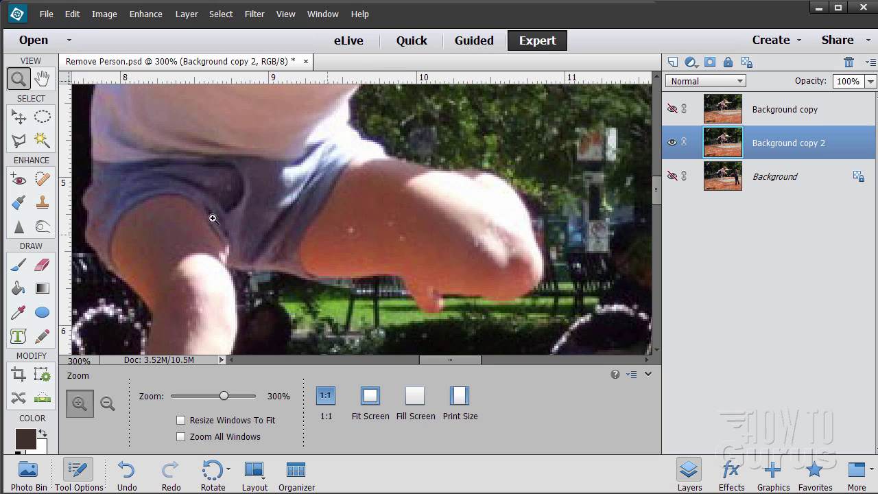
left_click(42, 202)
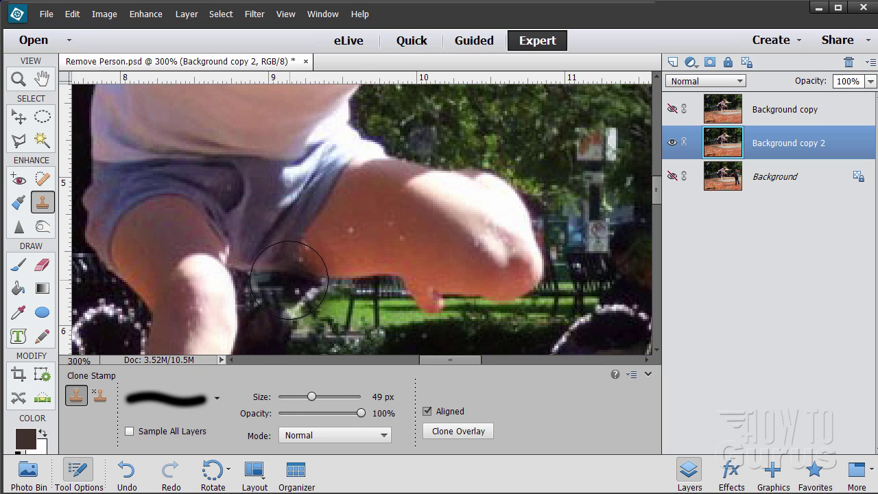
left_click_drag(312, 401, 292, 397)
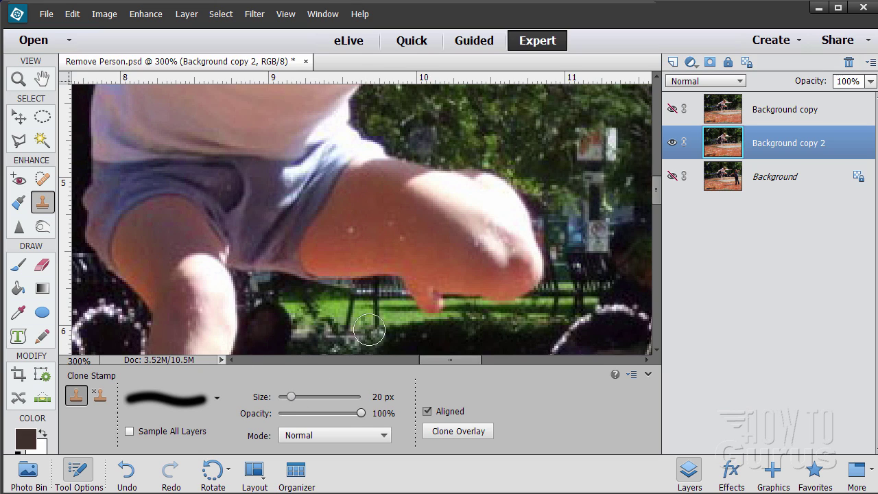
left_click(365, 208, "alt")
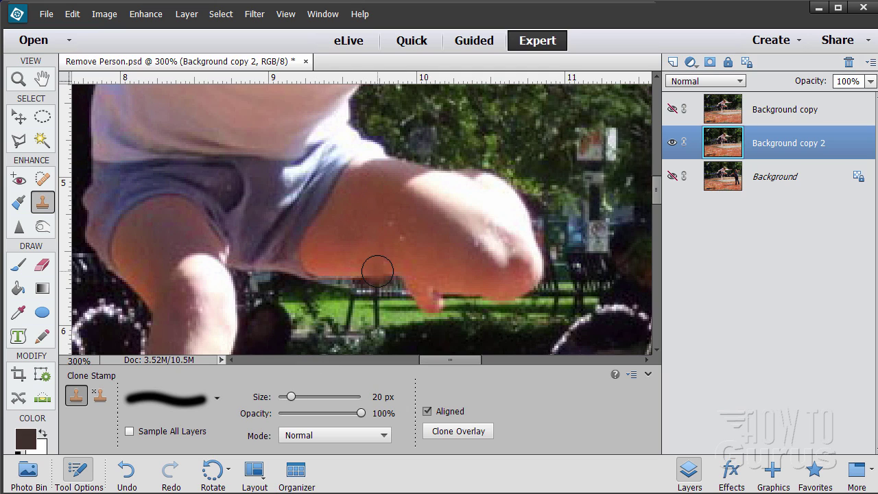
Step: Heal the remaining white specks on the raised thigh with the 11 px Spot Healing Brush, and undo the last dab
left_click(45, 179)
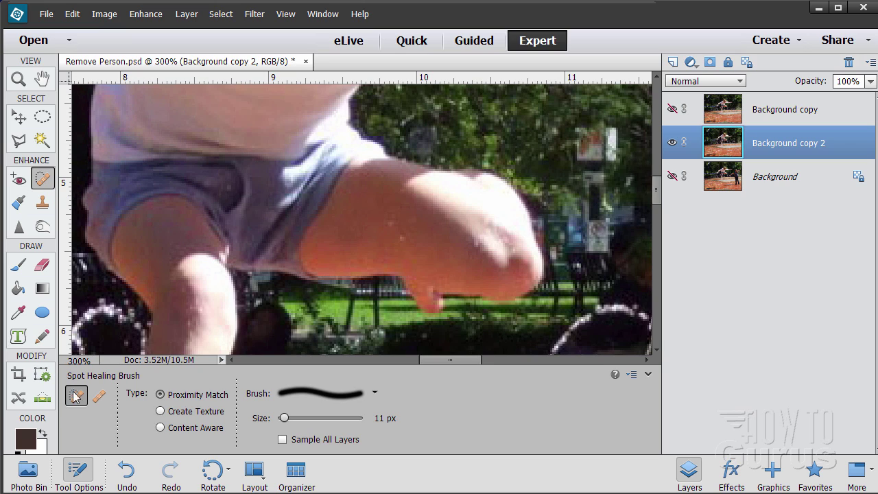
left_click(402, 239)
left_click(399, 229)
left_click(404, 238)
left_click(404, 238)
key("ctrl+z")
Step: Clone nearby skin over the dark blotch on the raised thigh with the 20 px Clone Stamp
left_click(42, 202)
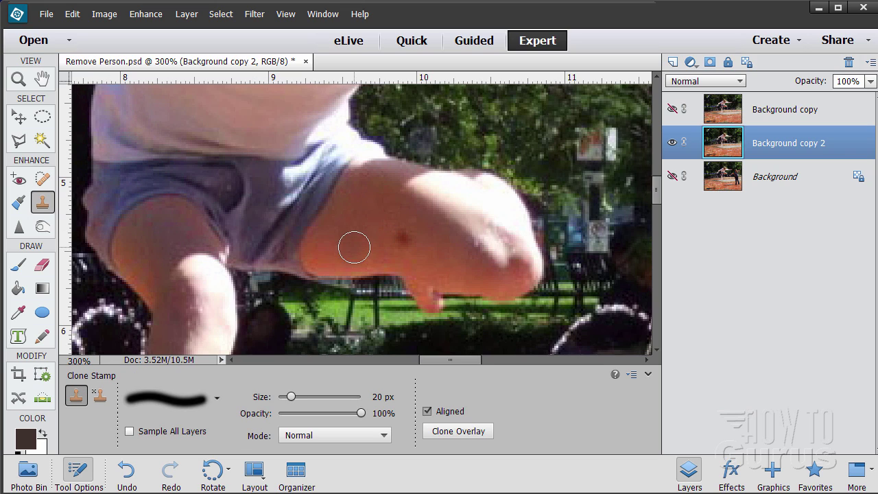
left_click(374, 239, "alt")
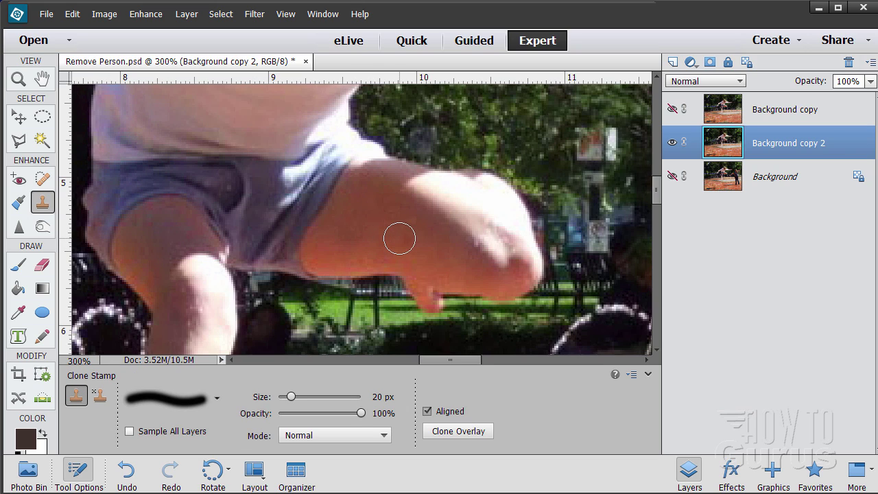
left_click(402, 237)
left_click(18, 79)
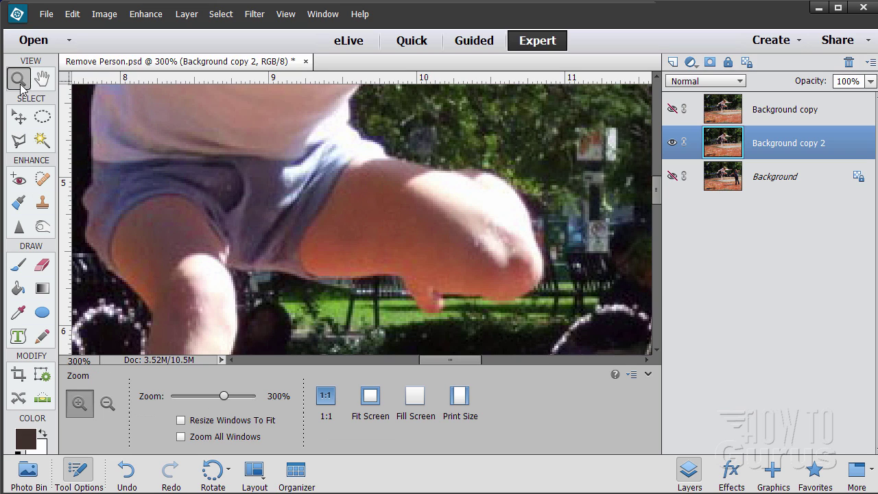
Step: Examine the whole retouched photo at 50% zoom, centred in the view
left_click(304, 235, "alt")
left_click(306, 236)
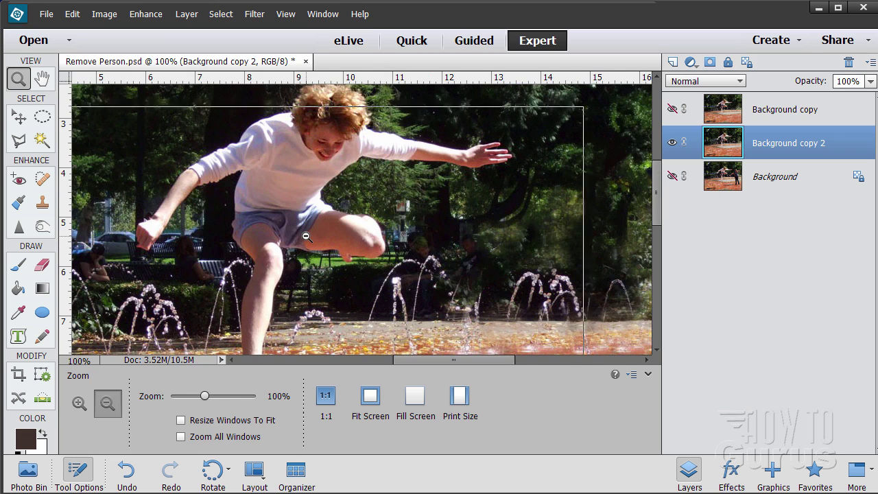
left_click(304, 236)
left_click(302, 239)
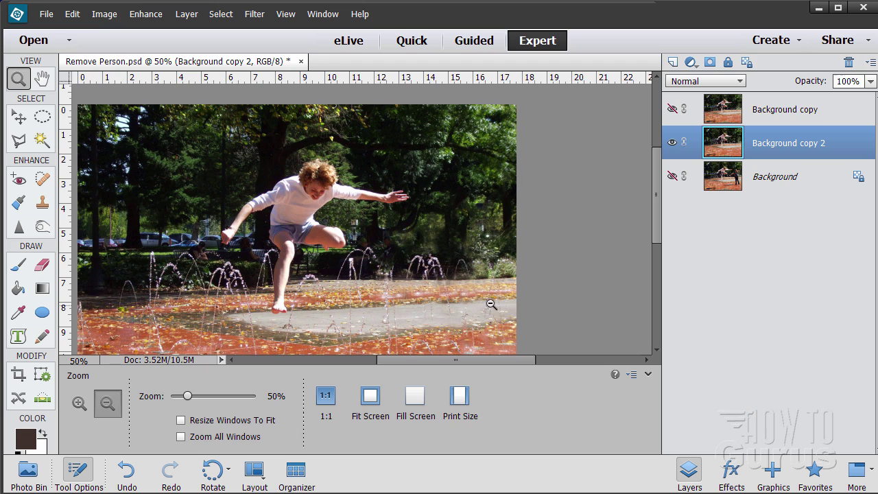
scroll(656, 220, "down", 1)
scroll(657, 225, "down", 2)
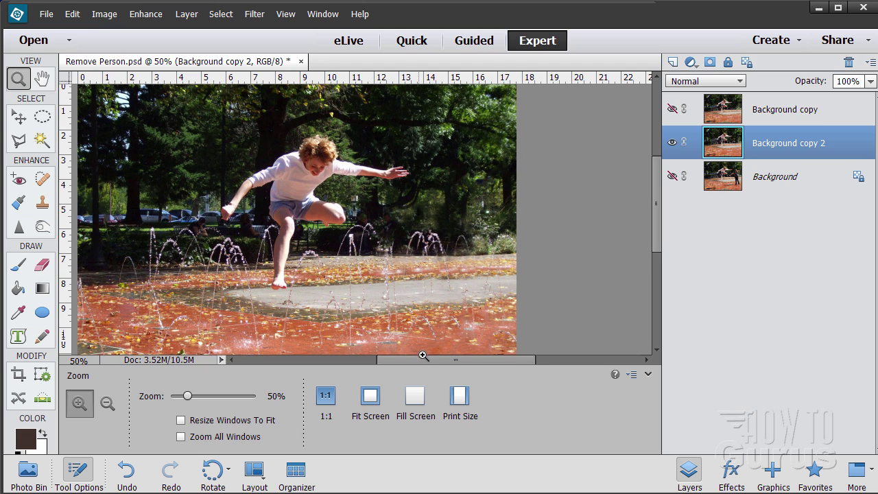
left_click_drag(423, 356, 409, 357)
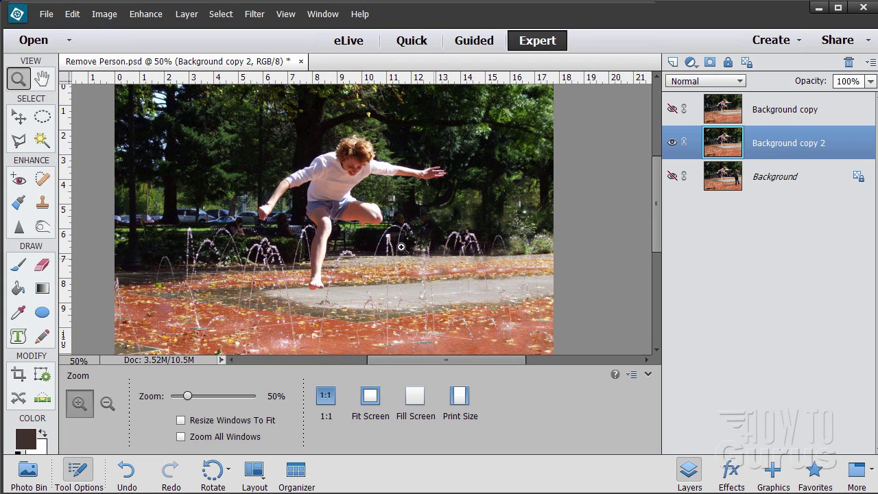
Step: Float the Remove Person.psd window and enlarge it to fit the whole photo at 66.7% zoom, keeping the layer list uncovered
left_click_drag(192, 63, 237, 39)
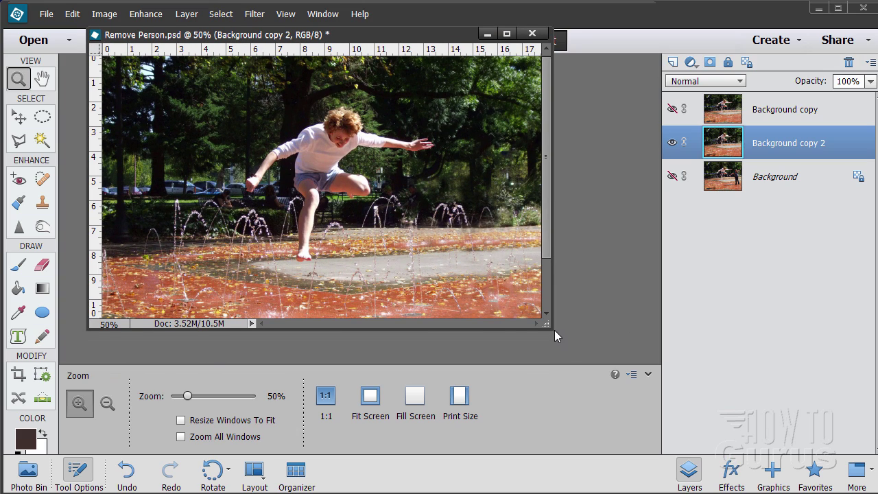
left_click_drag(554, 330, 688, 480)
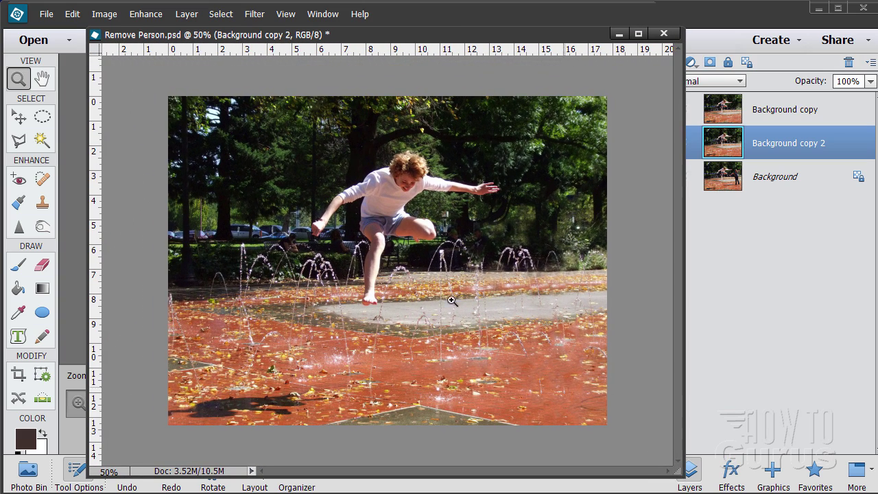
left_click(441, 288)
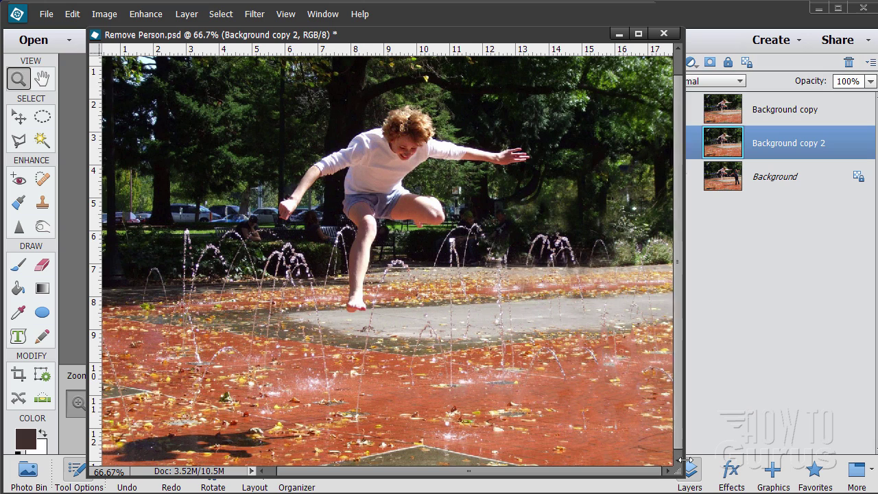
left_click_drag(686, 475, 731, 492)
left_click_drag(473, 34, 453, 9)
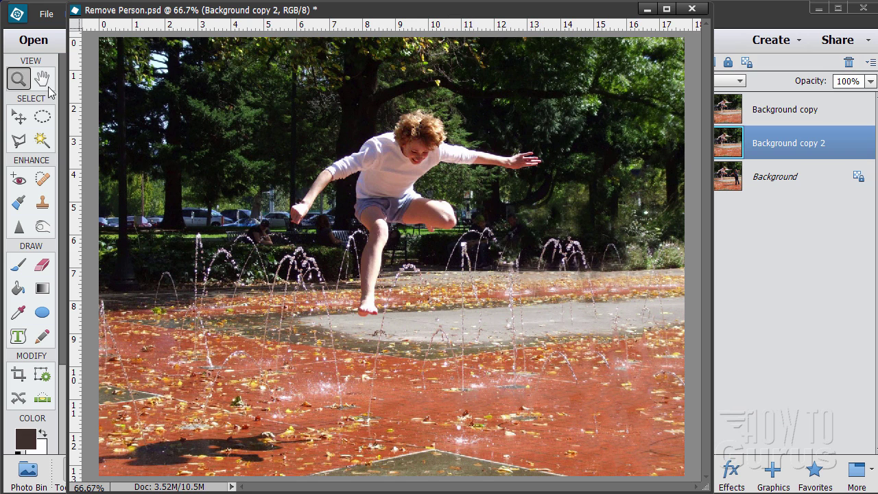
left_click(19, 118)
left_click_drag(553, 18, 499, 18)
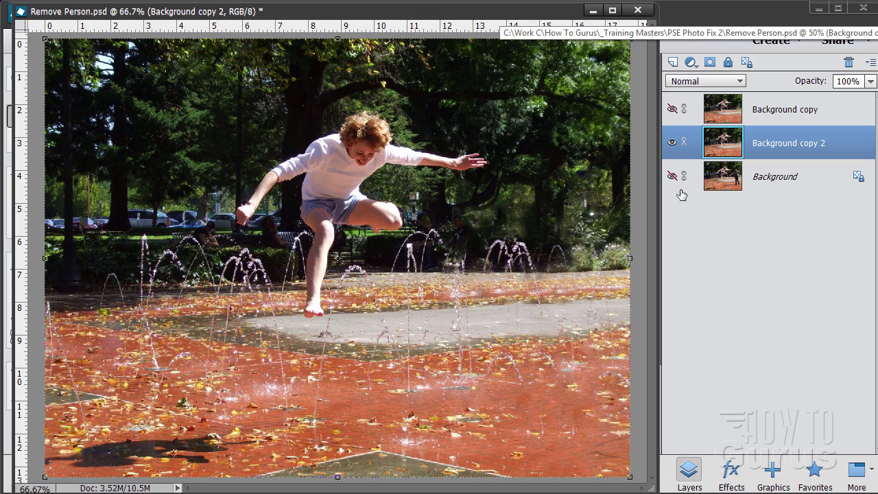
Step: Show the original Background layer and compare it with the retouch by repeatedly hiding and showing Background copy 2, leaving both visible
left_click(672, 146)
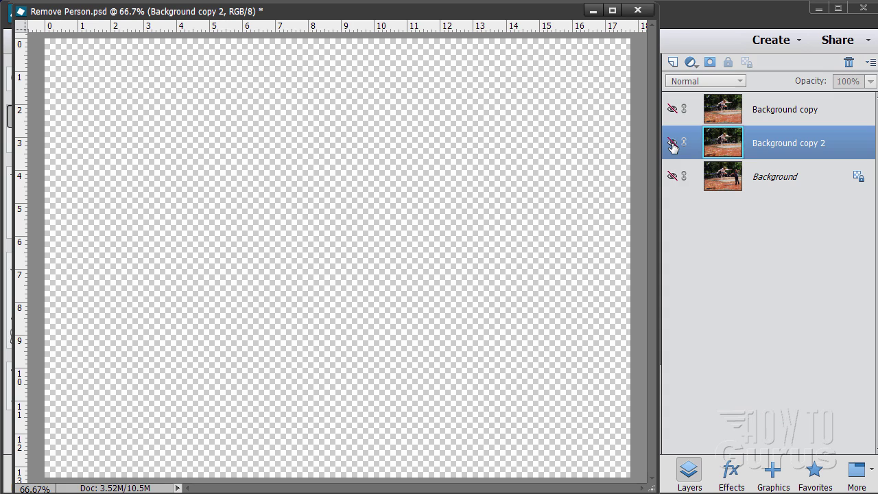
left_click(672, 177)
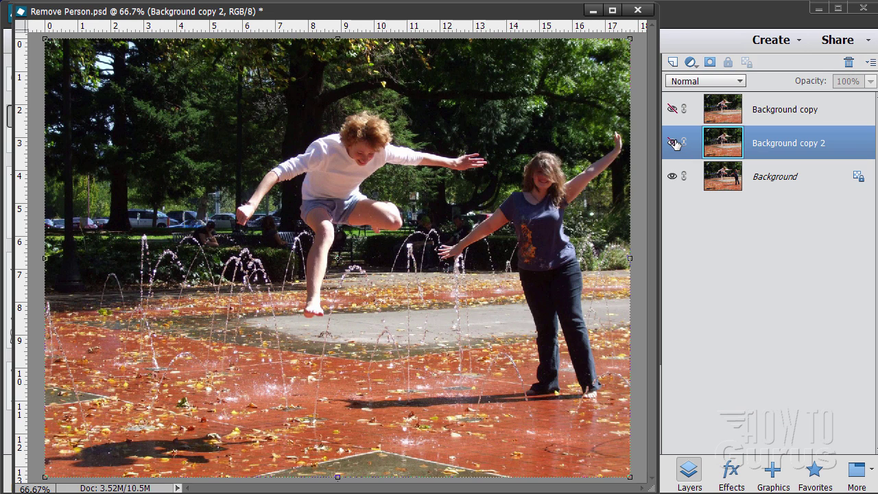
left_click(673, 144)
left_click(672, 144)
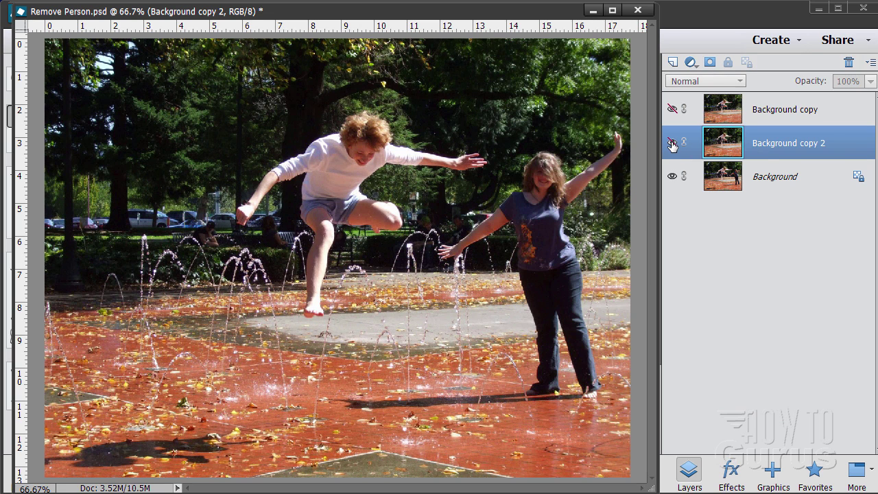
left_click(672, 145)
left_click(672, 145)
left_click(672, 145)
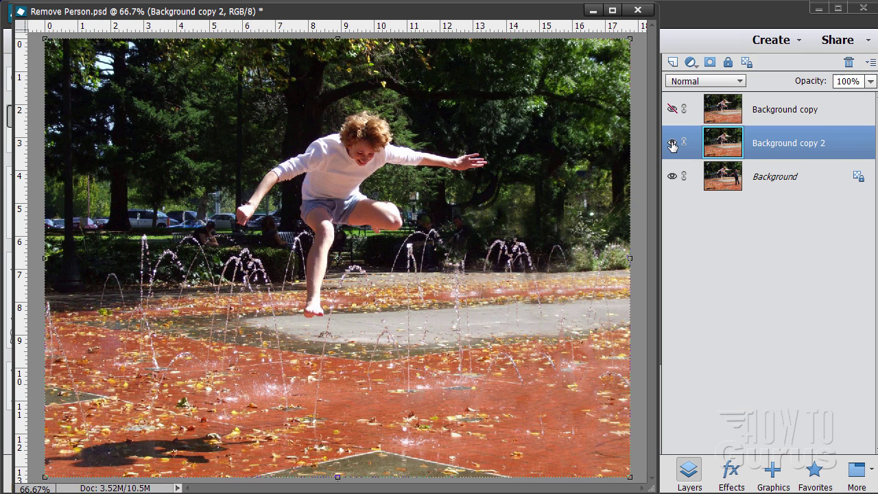
left_click(672, 145)
left_click(672, 144)
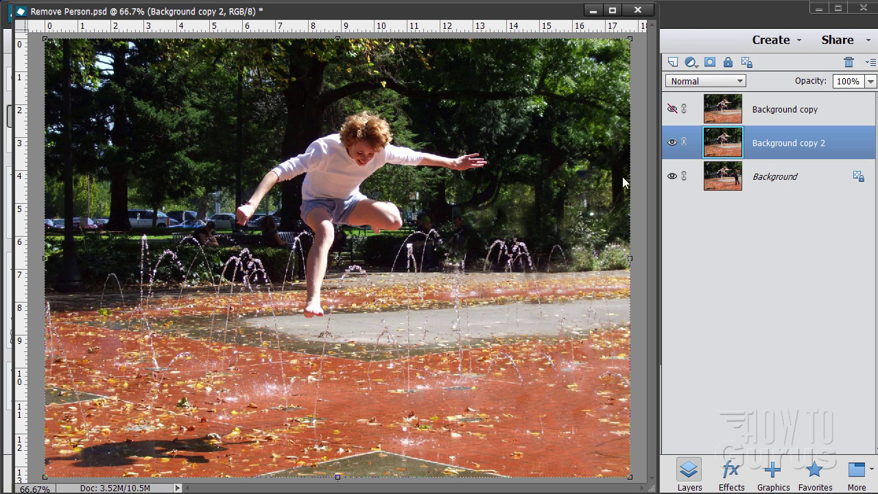